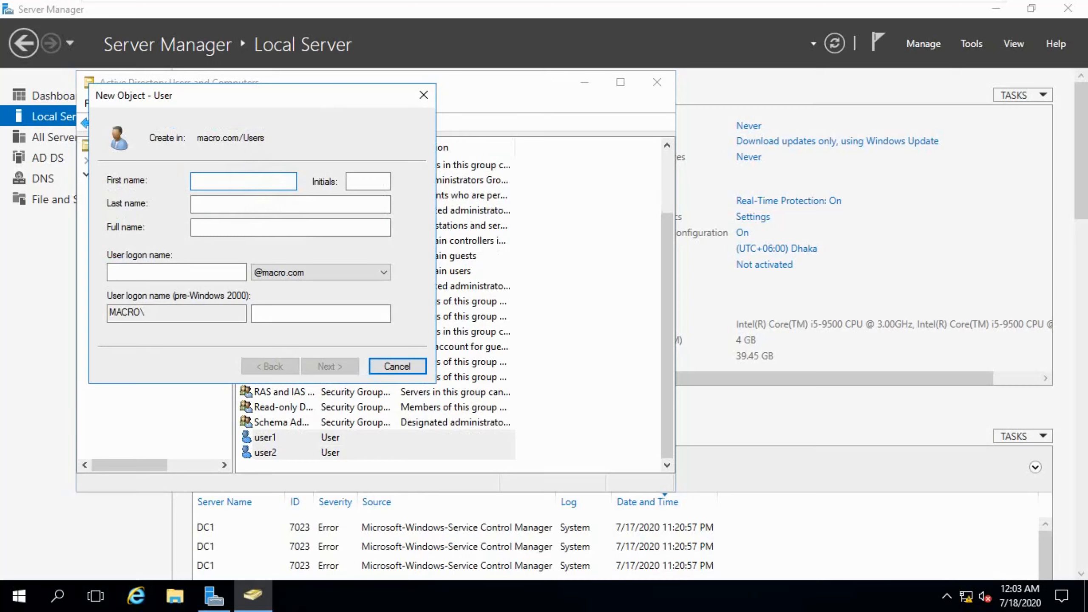
# Step: Enter user3 as both the first name and the user logon name
pyautogui.write('user5')
pyautogui.press('BackSpace')
pyautogui.write('3')
pyautogui.doubleClick(202, 225)
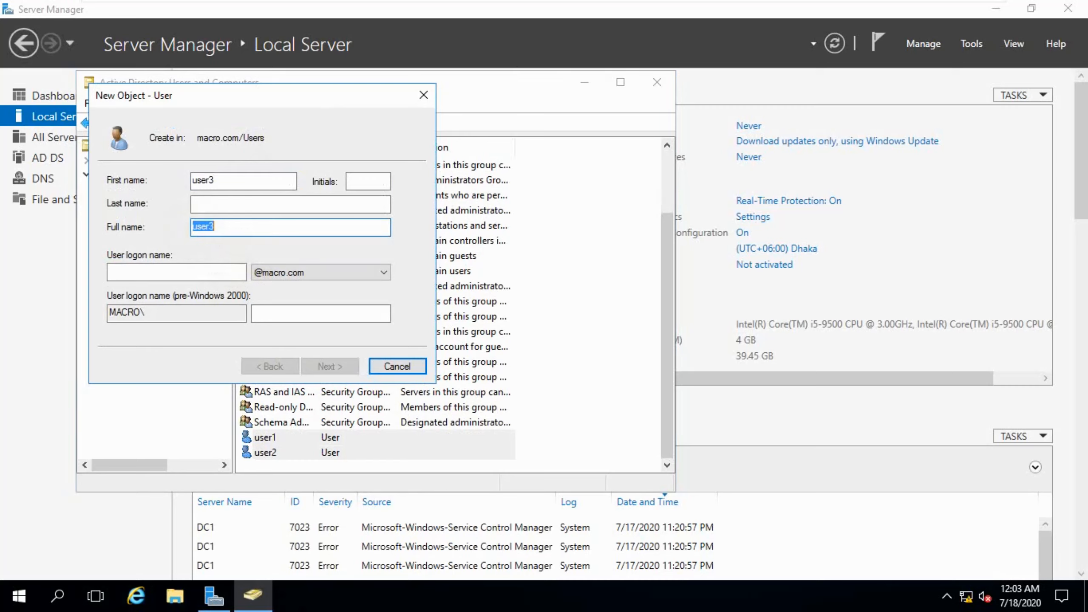
pyautogui.press('Right')
pyautogui.click(207, 220)
pyautogui.doubleClick(210, 179)
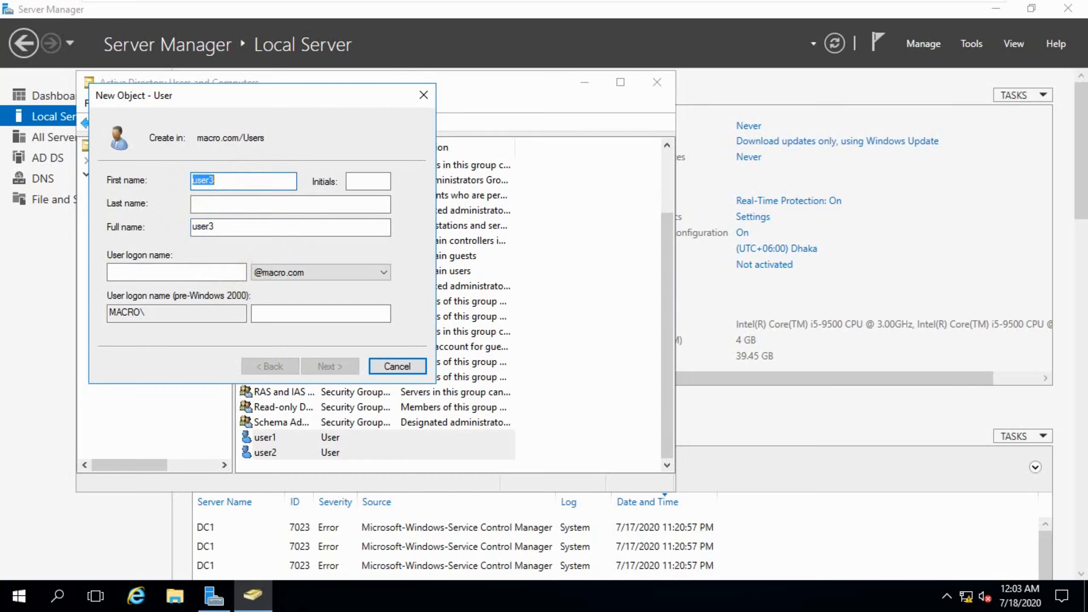
pyautogui.click(184, 272)
pyautogui.write('user3')
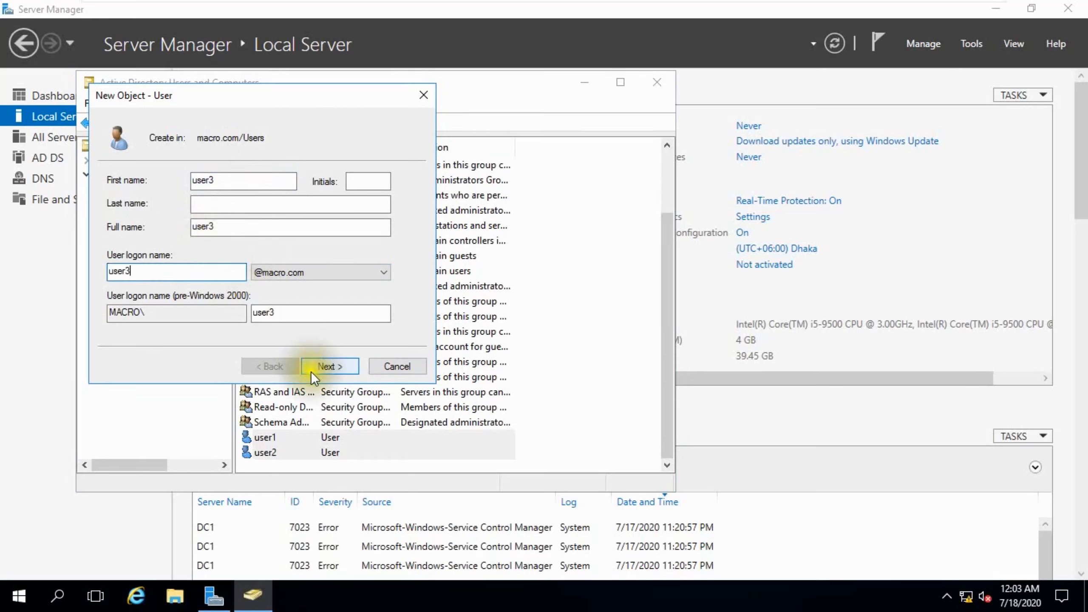
pyautogui.click(311, 369)
# Step: Set user3's password, marked never-expiring and unchangeable by the user, and finish the account
pyautogui.click(214, 234)
pyautogui.click(208, 251)
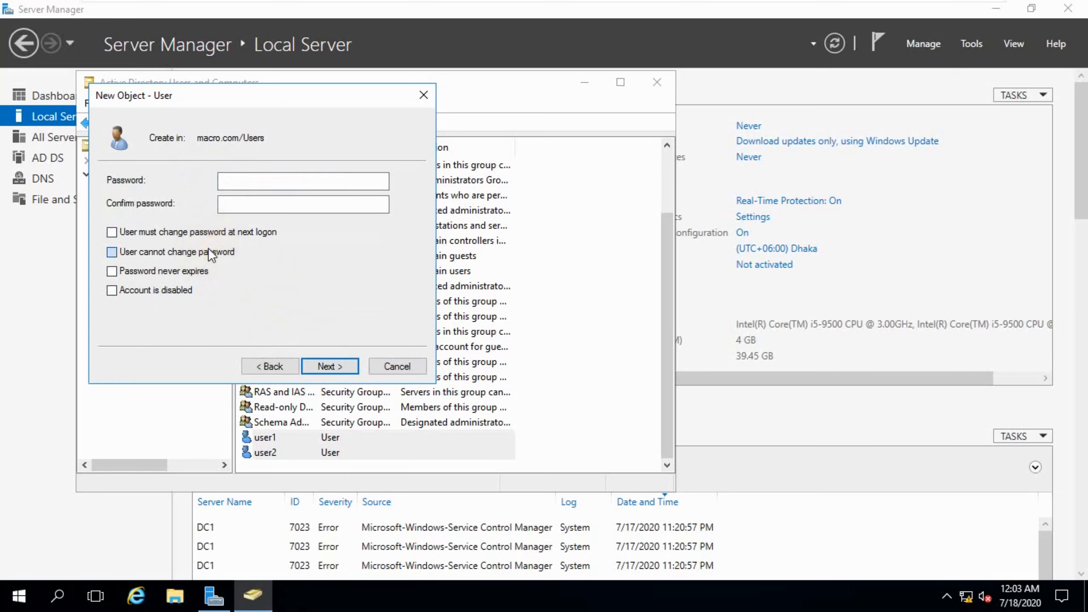
pyautogui.click(191, 270)
pyautogui.click(240, 180)
pyautogui.write('123')
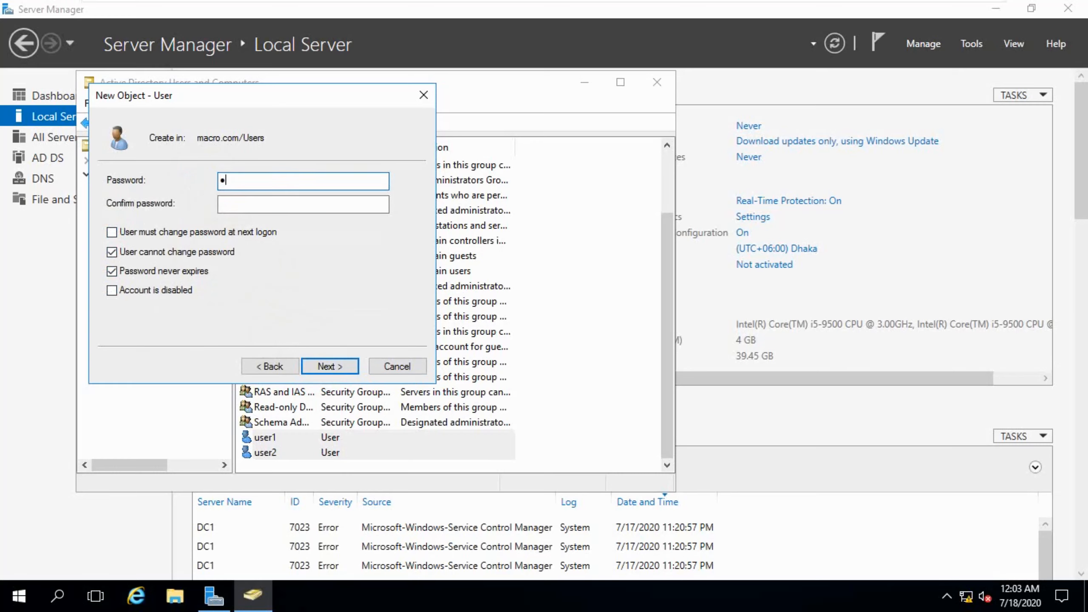
pyautogui.write('45678910')
pyautogui.click(234, 184)
pyautogui.click(229, 206)
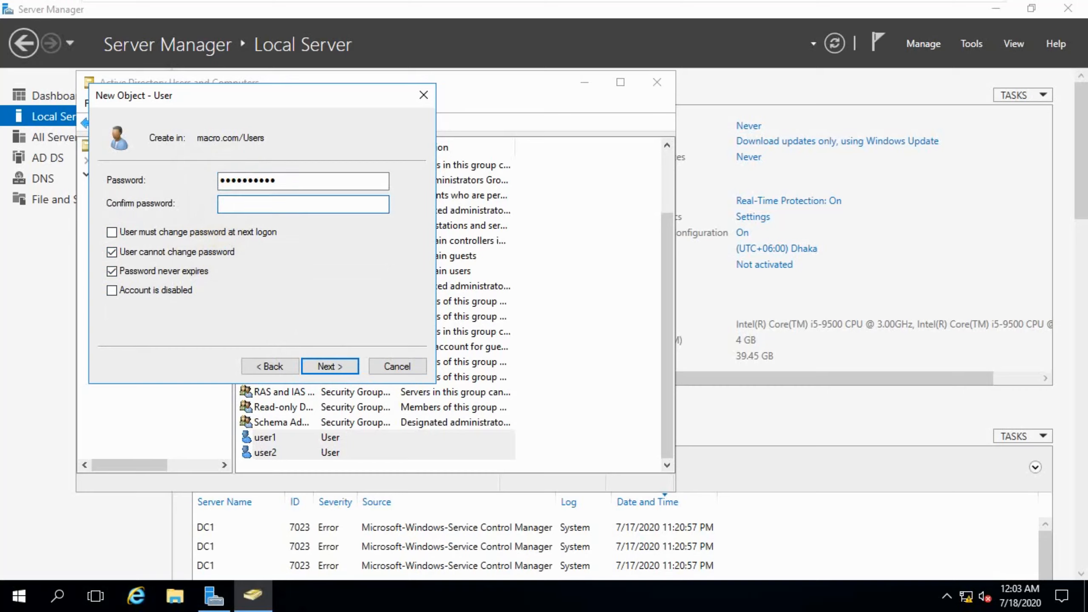
pyautogui.write('12345678910')
pyautogui.click(315, 371)
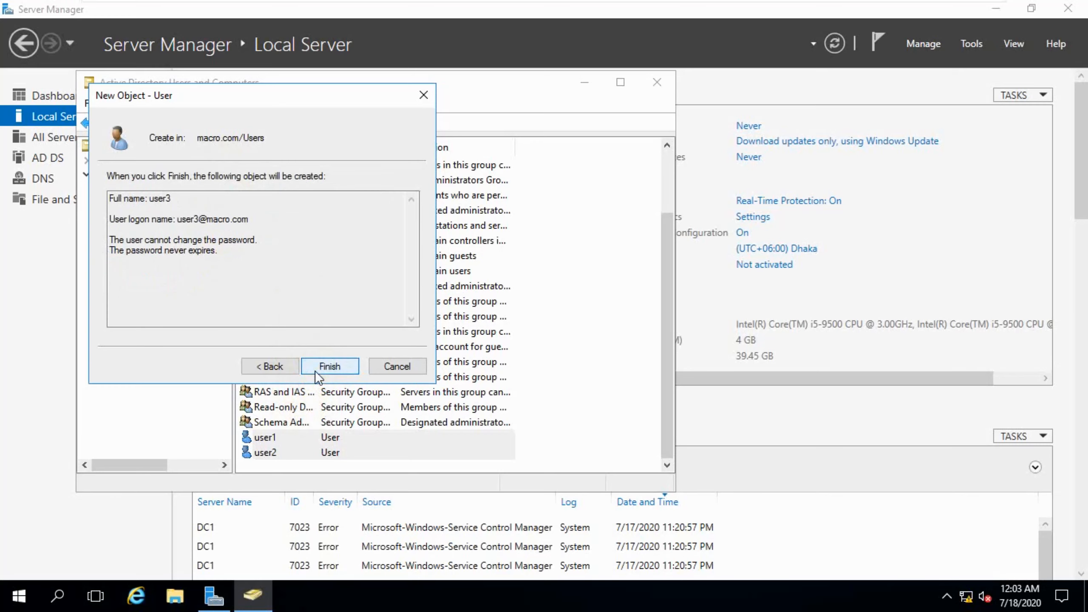
pyautogui.click(330, 367)
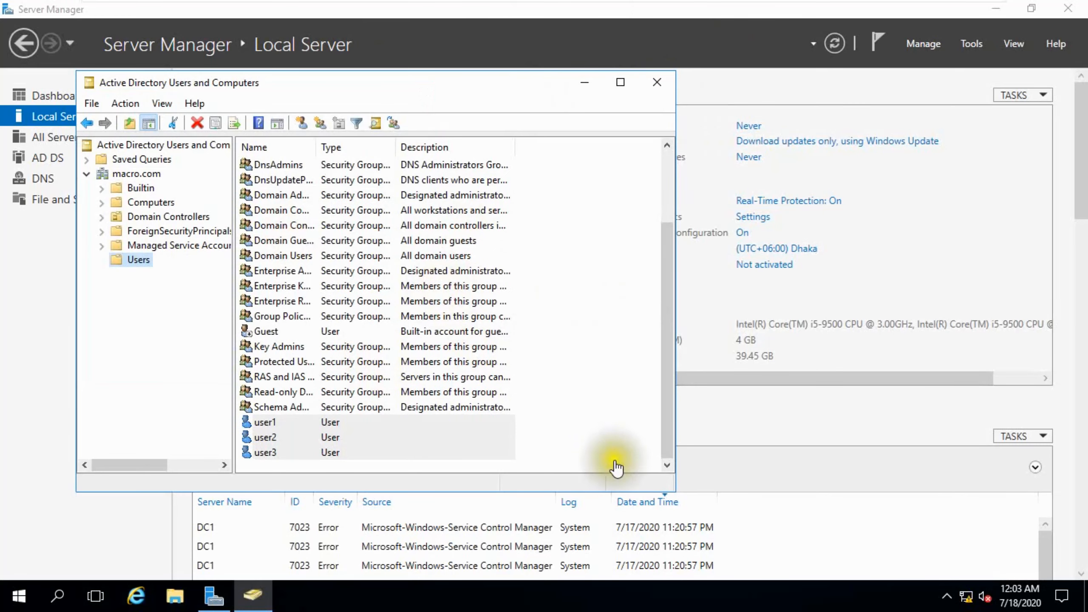
# Step: Close Active Directory Users and Computers and launch Group Policy Management from Tools
pyautogui.click(656, 82)
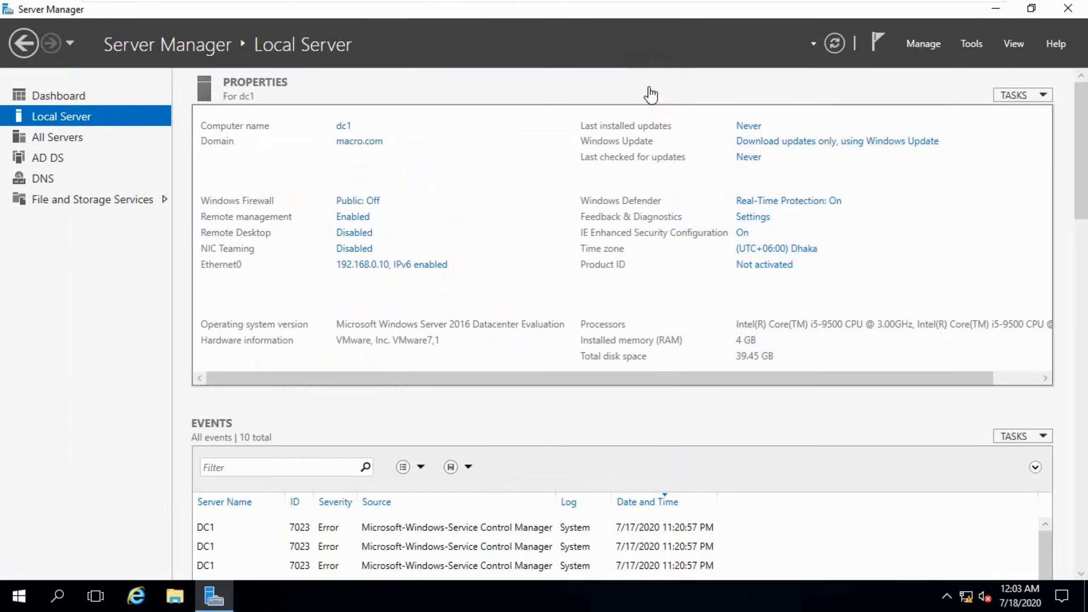
pyautogui.click(967, 41)
pyautogui.click(930, 281)
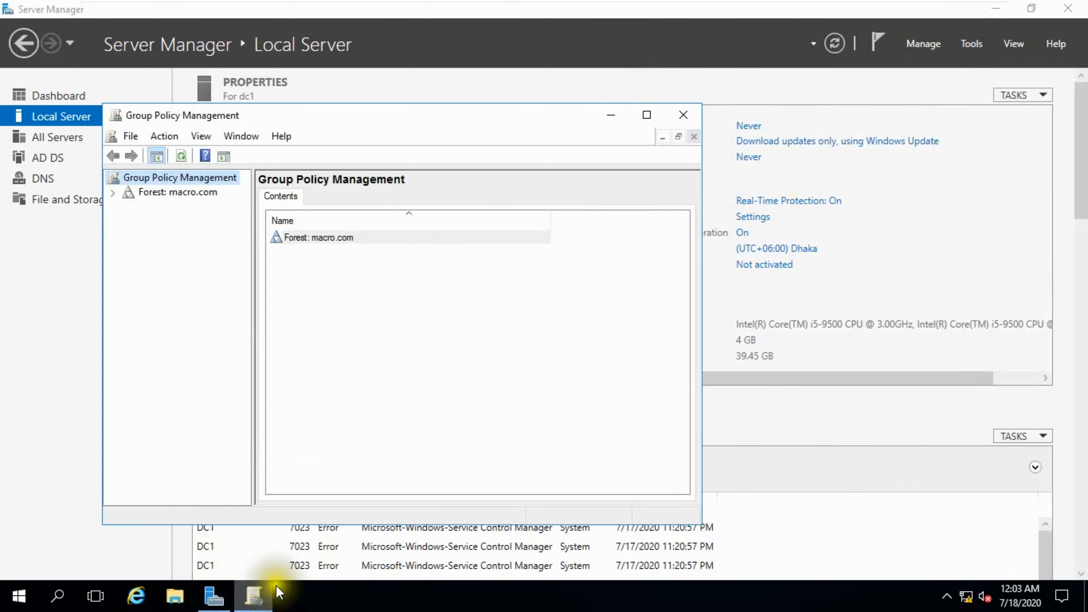
# Step: Expand Forest > Domains > macro.com and edit the Default Domain Policy
pyautogui.click(113, 193)
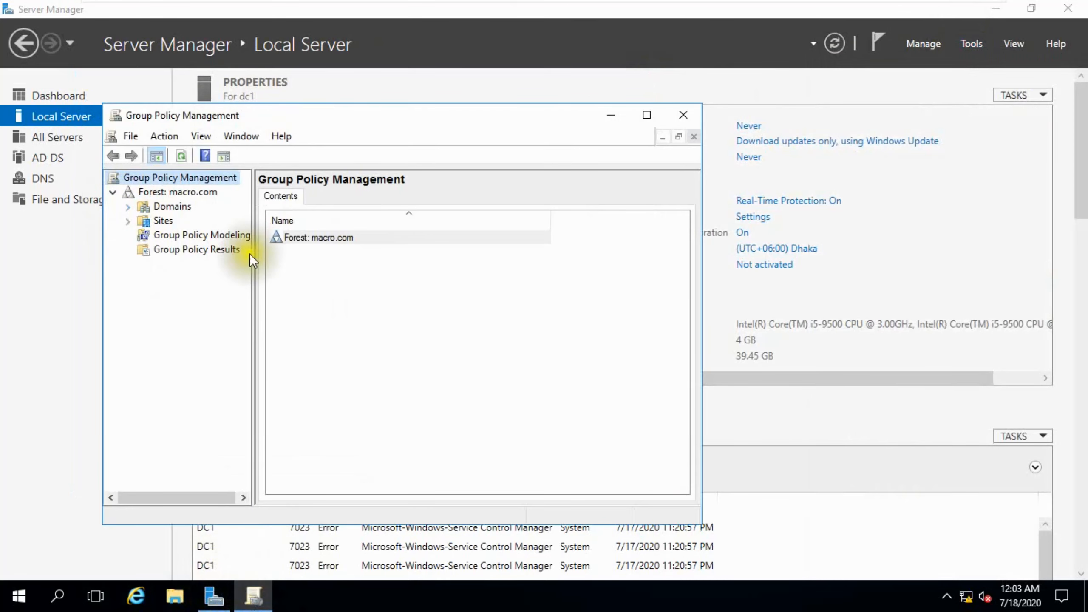
pyautogui.moveTo(255, 249); pyautogui.dragTo(423, 259)
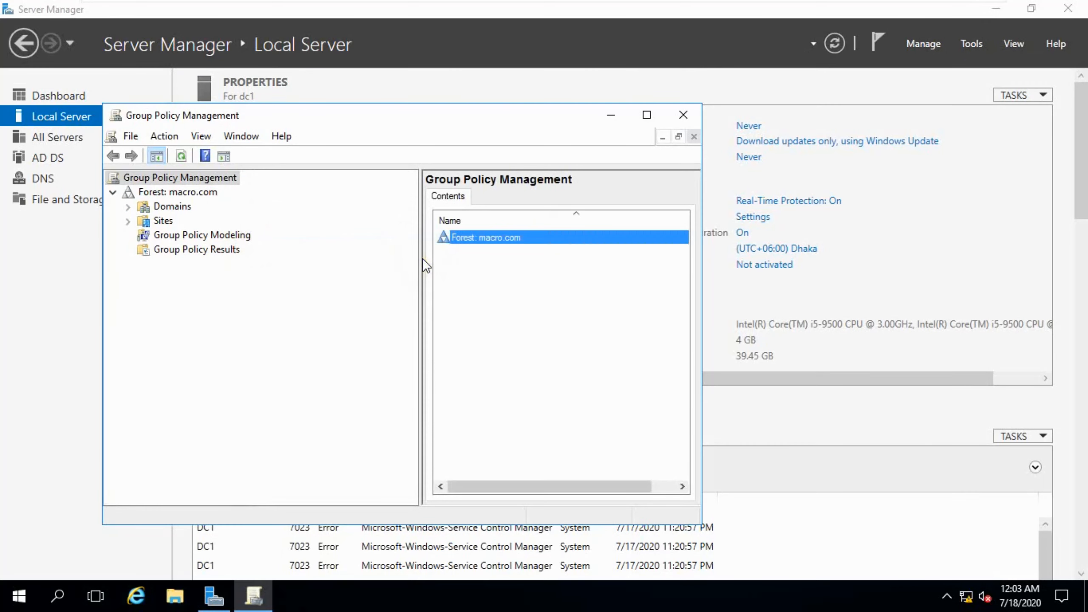
pyautogui.click(126, 206)
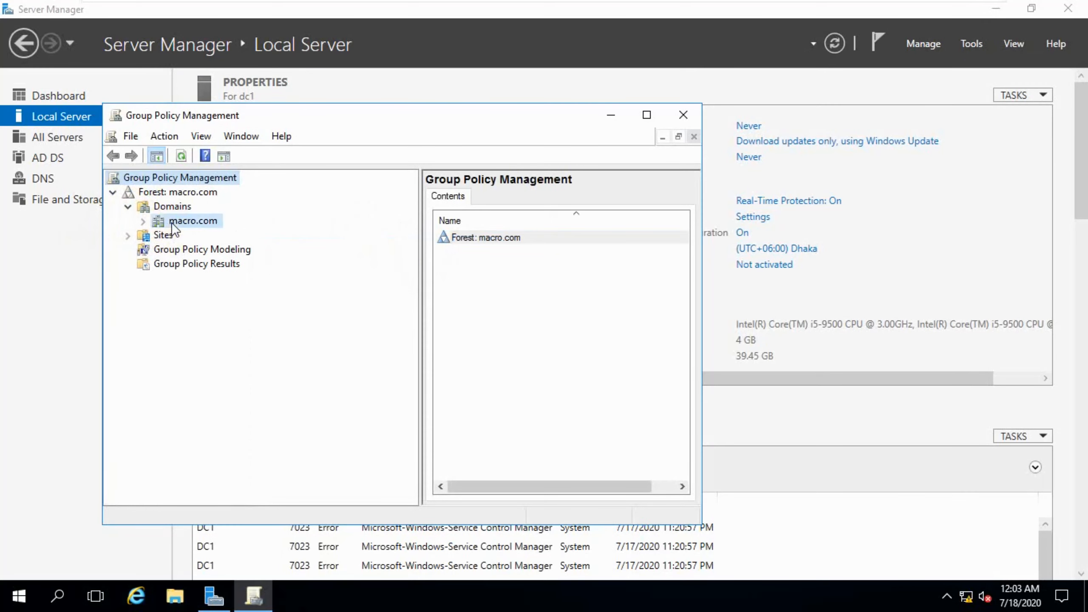
pyautogui.click(174, 222)
pyautogui.click(146, 225)
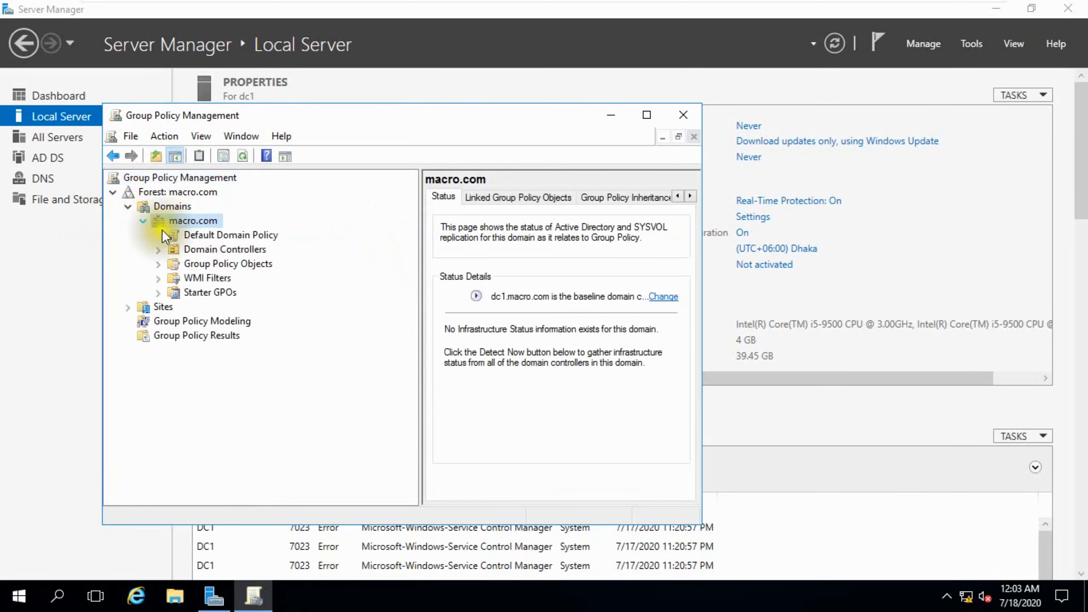
pyautogui.rightClick(209, 235)
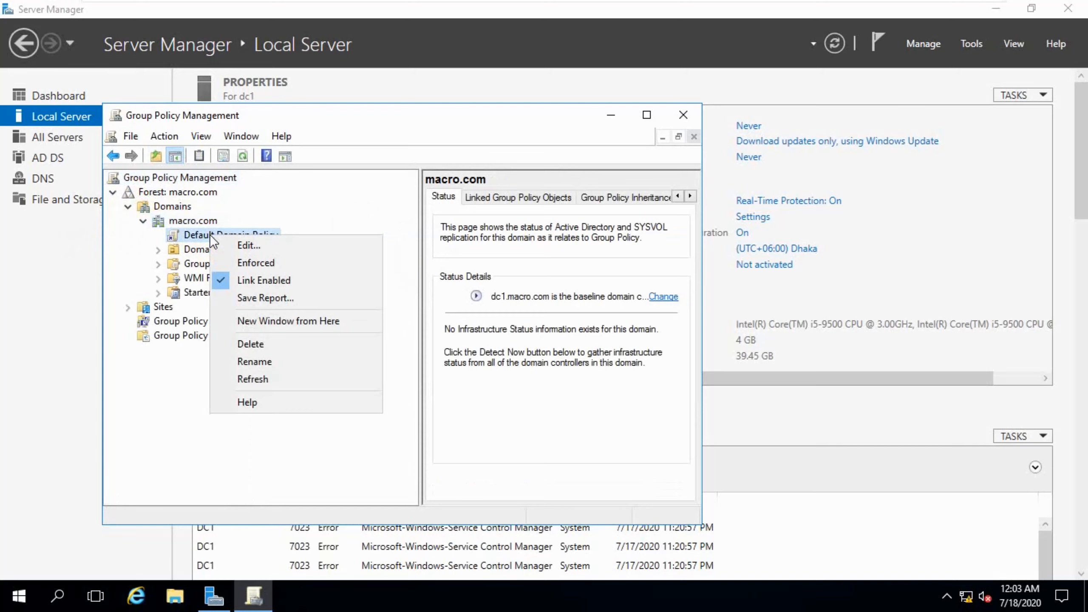
pyautogui.click(249, 246)
# Step: Navigate to Computer Configuration's Security Settings > Account Policies > Account Lockout Policy
pyautogui.moveTo(411, 74); pyautogui.dragTo(524, 71)
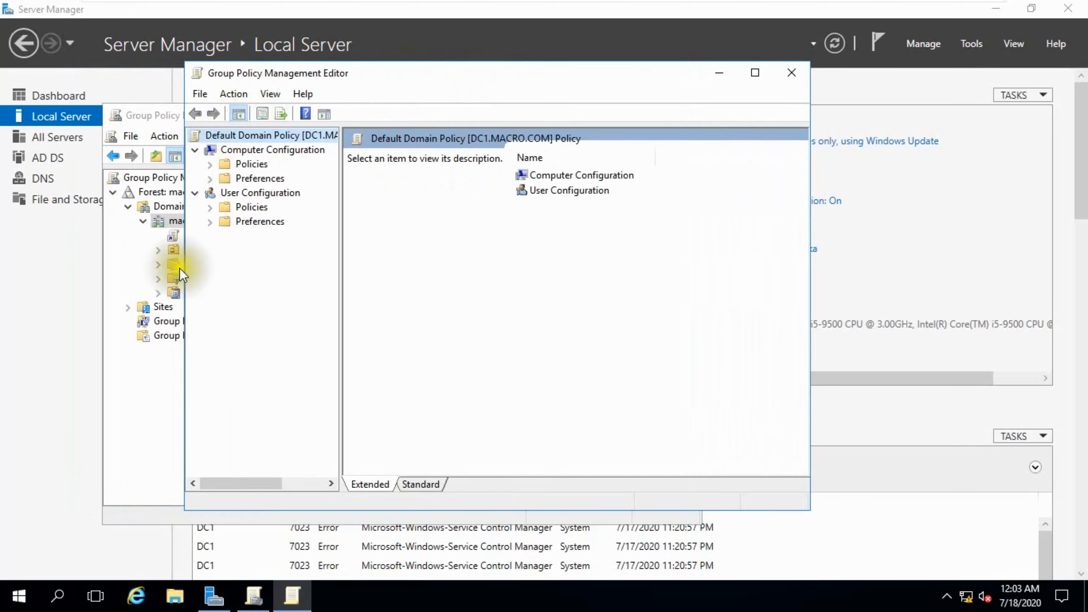
pyautogui.click(210, 164)
pyautogui.moveTo(341, 218); pyautogui.dragTo(469, 219)
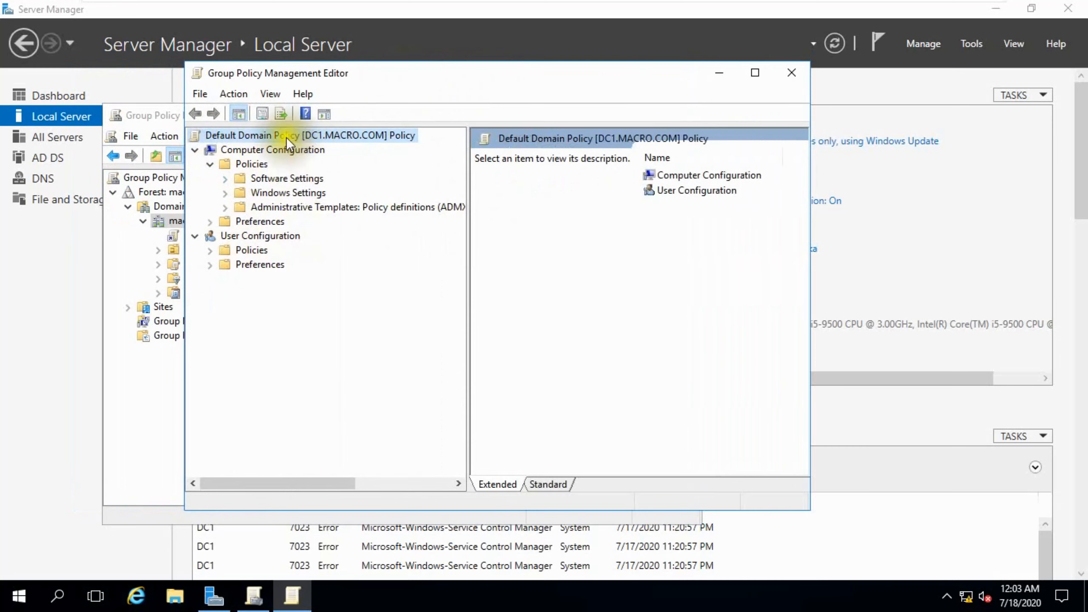
pyautogui.click(230, 195)
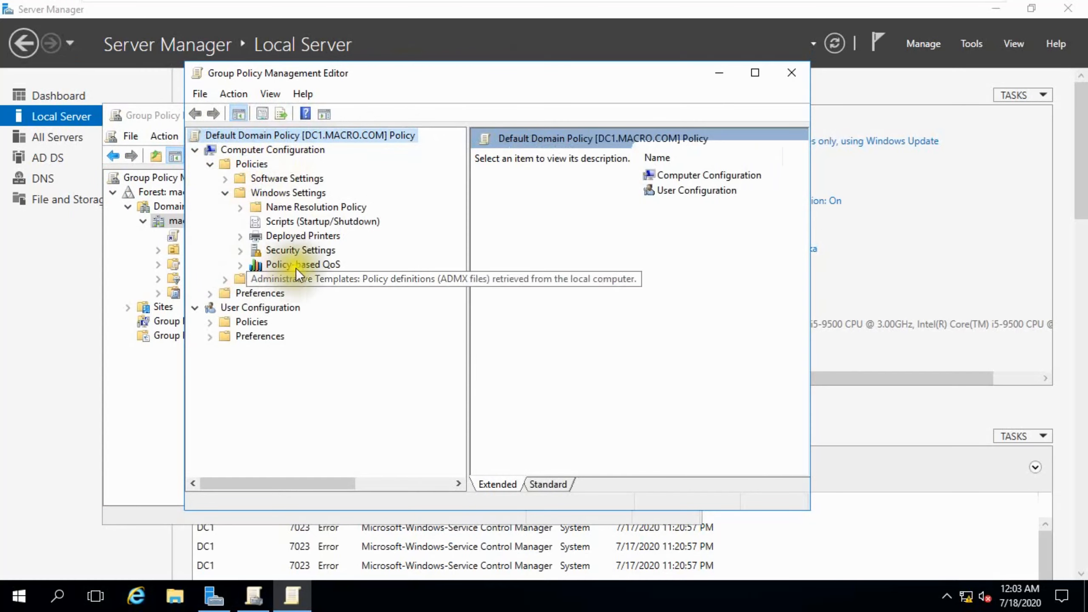
pyautogui.rightClick(291, 250)
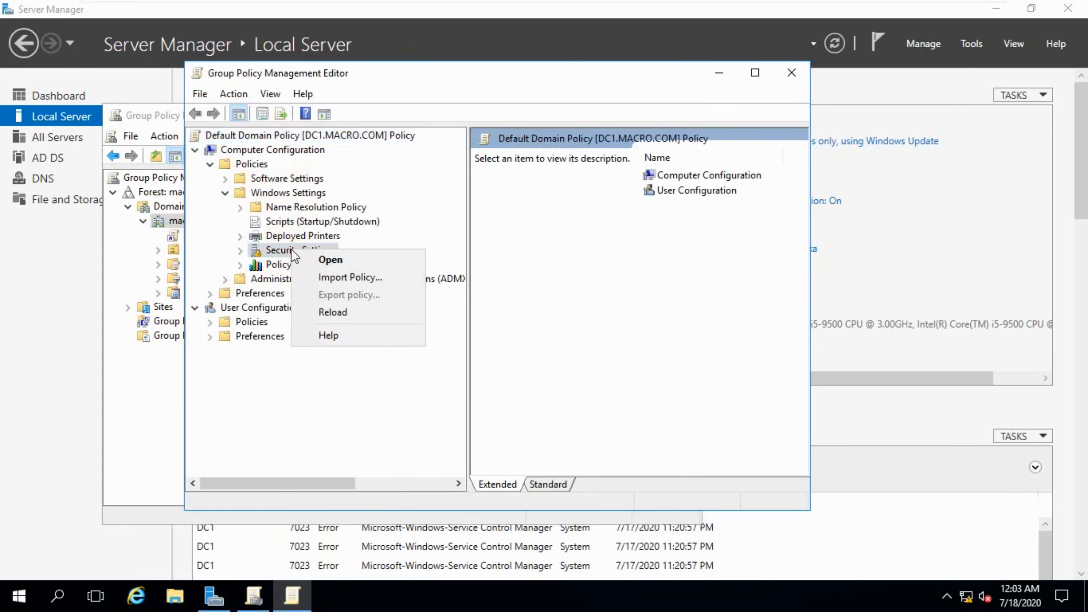
pyautogui.click(240, 251)
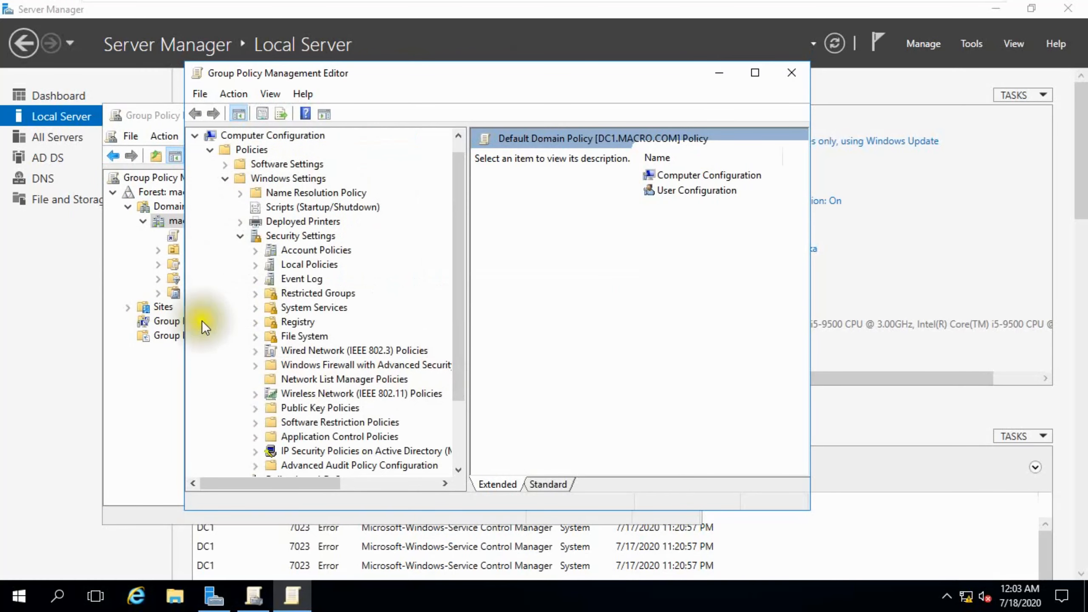
pyautogui.click(286, 267)
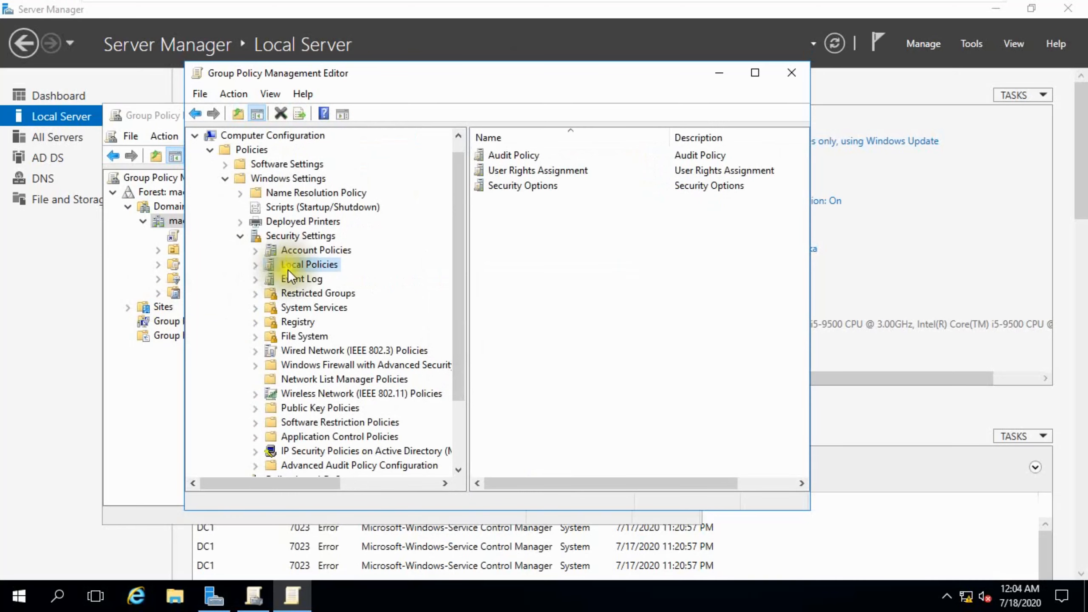
pyautogui.click(306, 251)
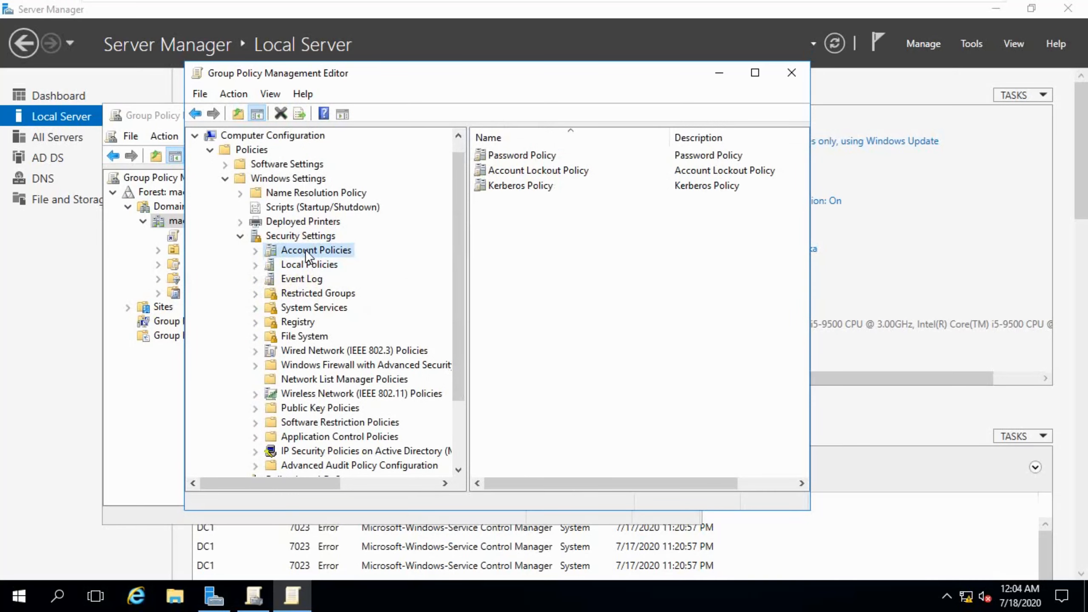
pyautogui.doubleClick(550, 158)
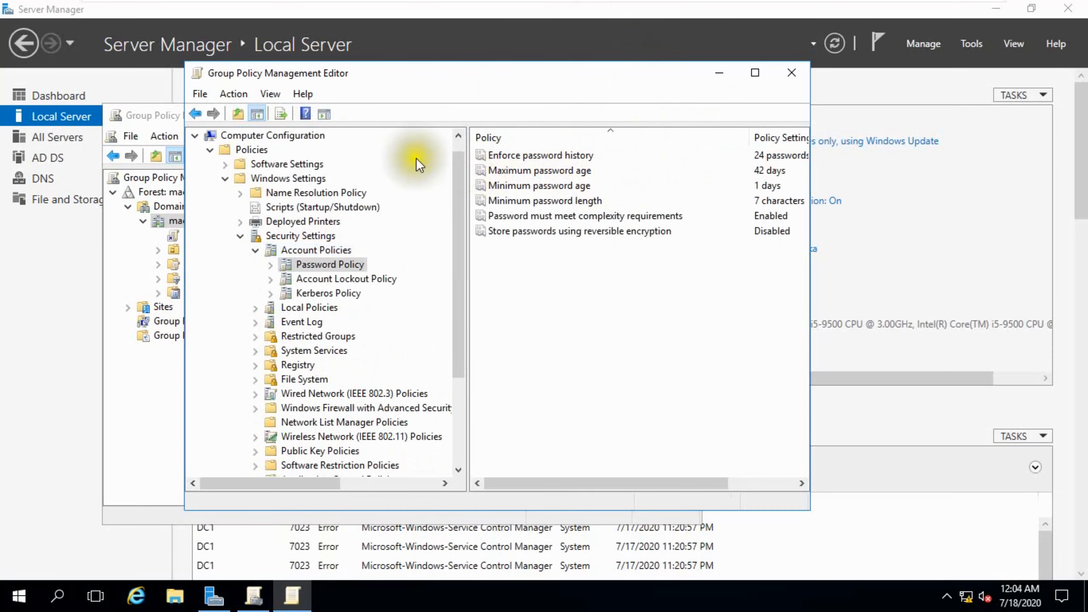
pyautogui.click(195, 113)
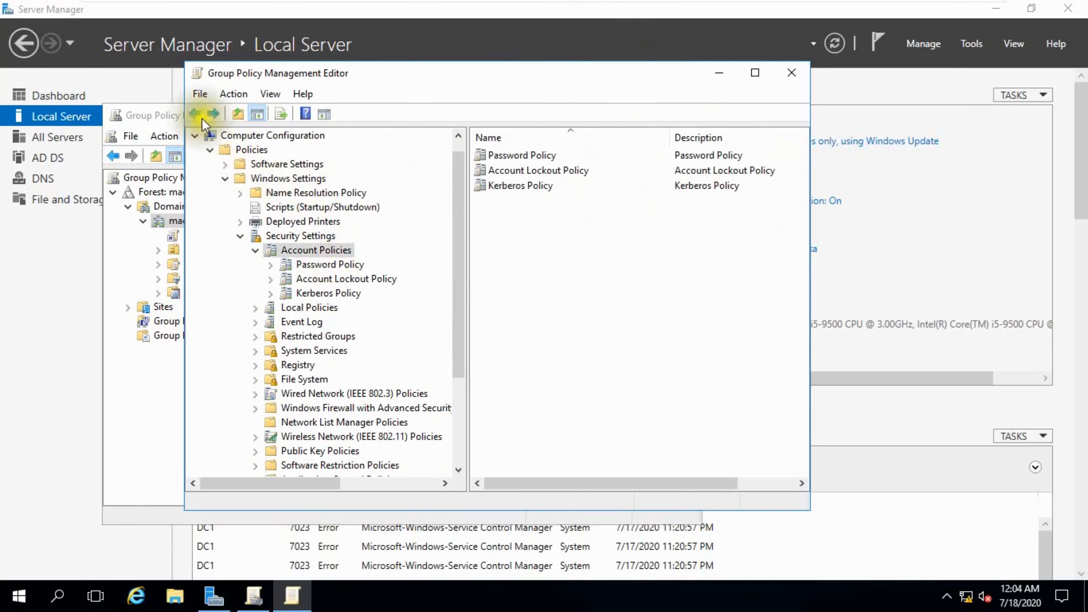
pyautogui.doubleClick(545, 170)
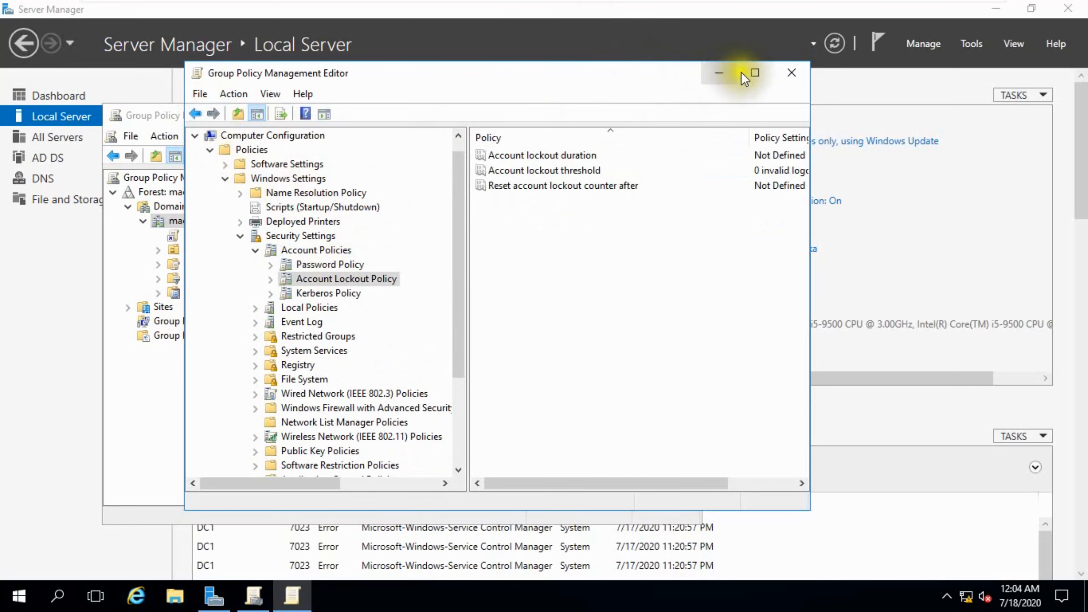
pyautogui.click(755, 72)
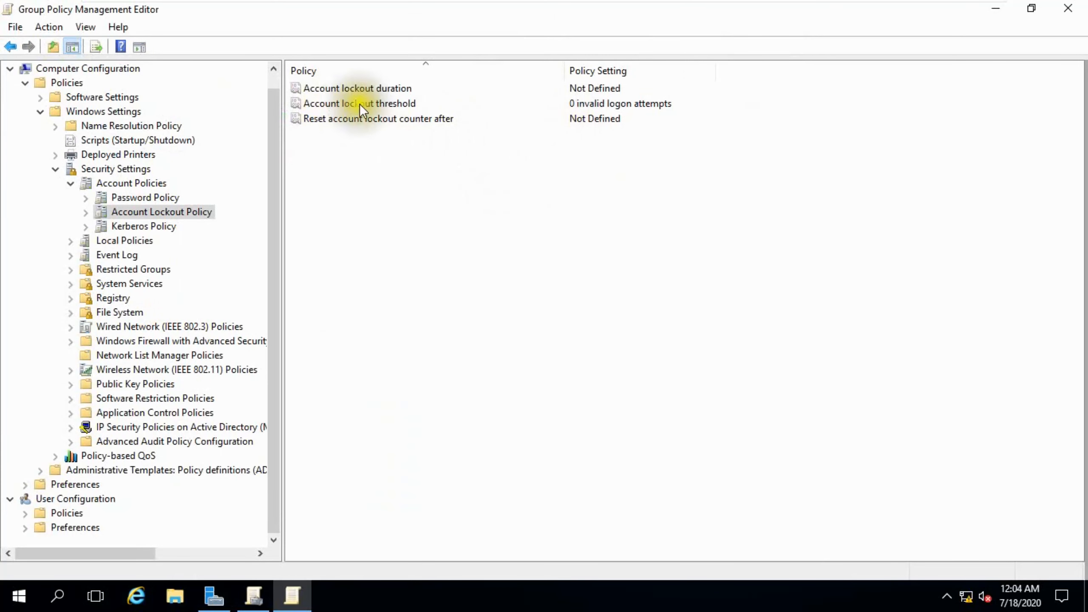
# Step: Set Account lockout threshold to 3 attempts, accepting the suggested 30-minute values
pyautogui.doubleClick(387, 103)
pyautogui.moveTo(433, 222); pyautogui.dragTo(394, 226)
pyautogui.write('3')
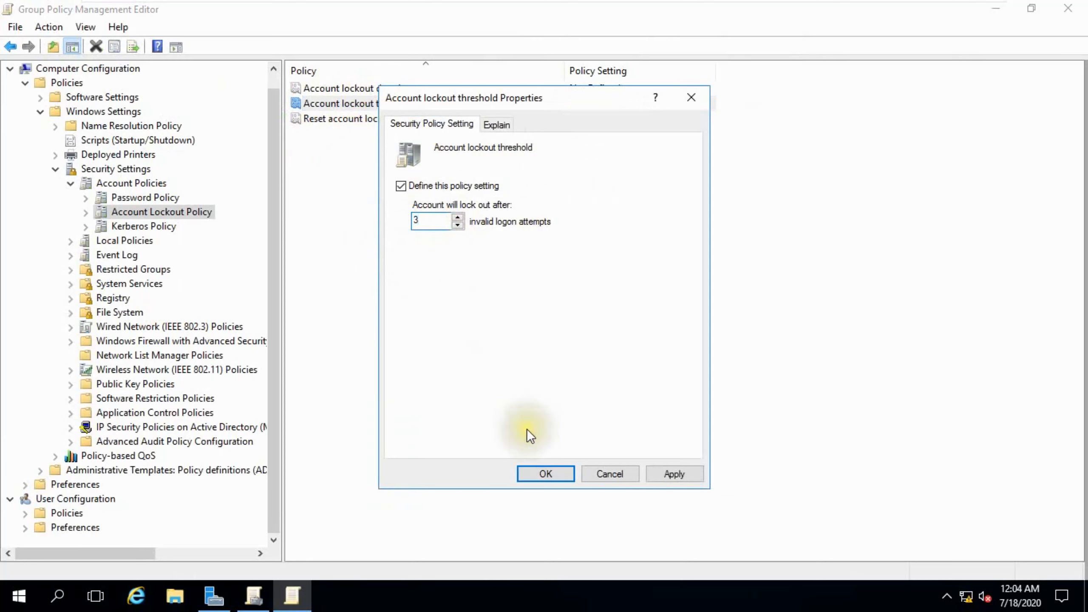
pyautogui.press('Return')
pyautogui.click(623, 360)
# Step: Change Account lockout duration from 30 to 10 minutes and accept the 10-minute counter reset
pyautogui.click(546, 474)
pyautogui.doubleClick(325, 88)
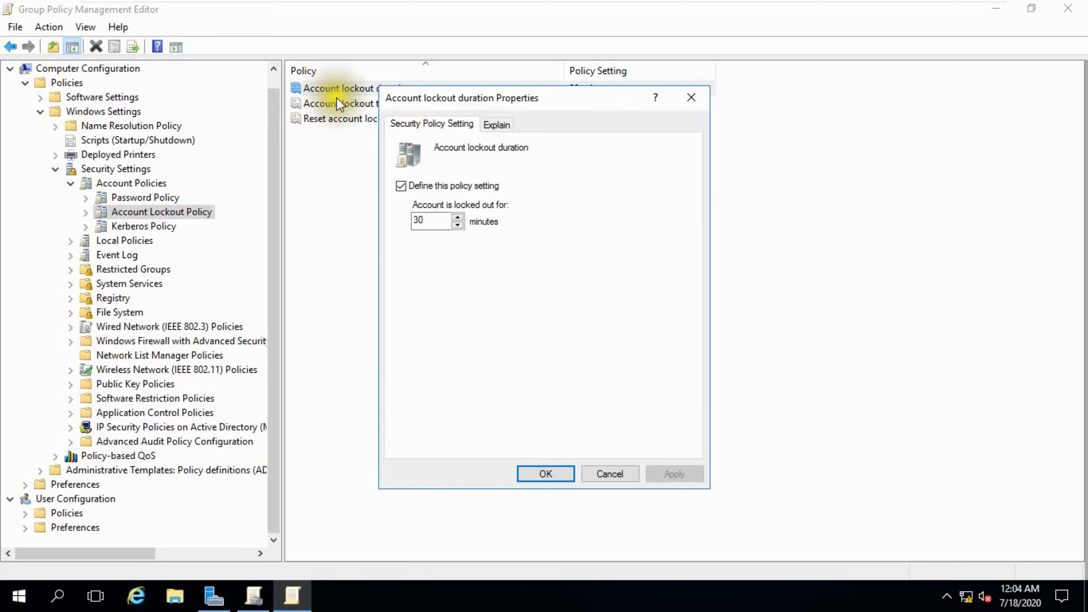
pyautogui.write('10')
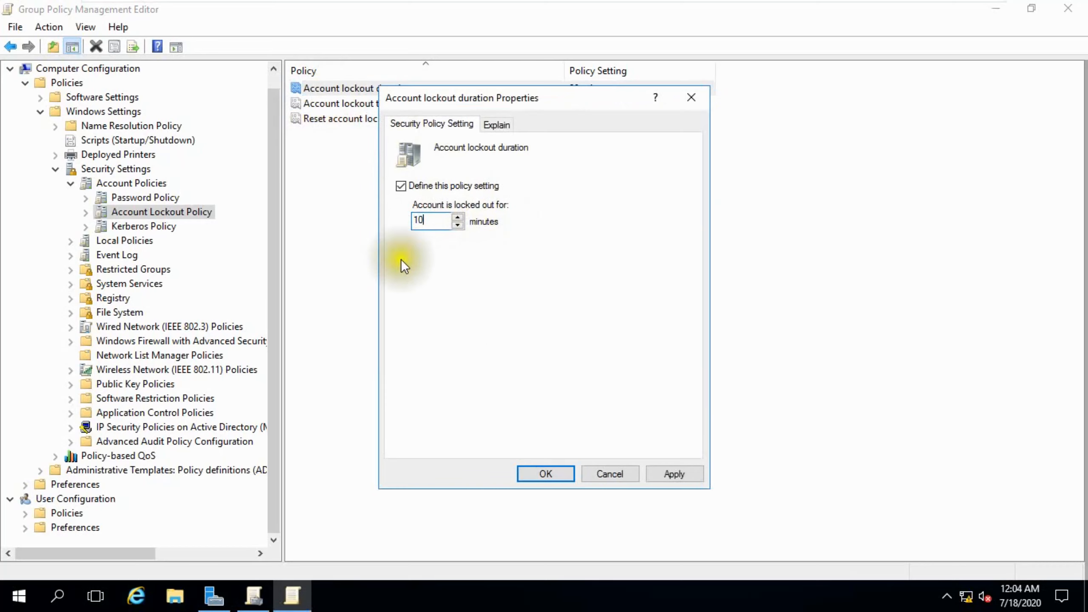
pyautogui.click(669, 471)
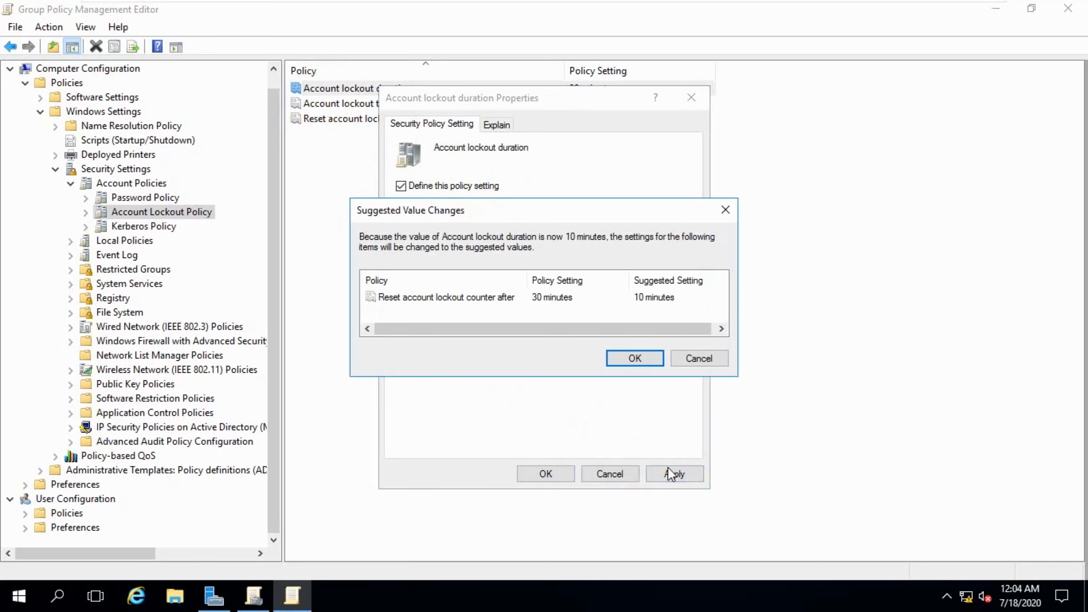
pyautogui.click(627, 360)
pyautogui.click(555, 471)
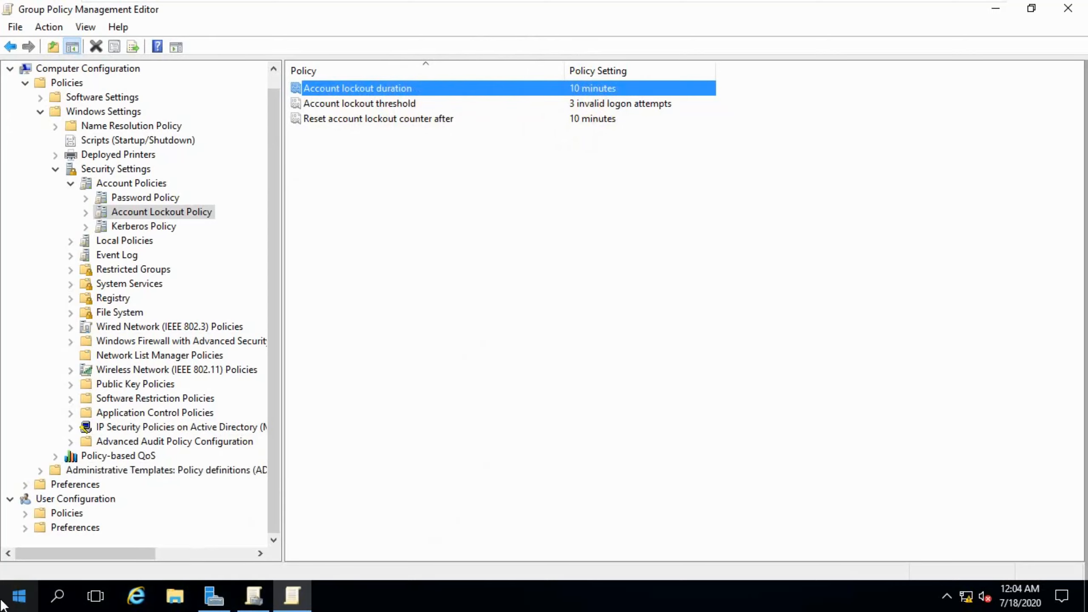
# Step: Run gpupdate /force in Windows PowerShell
pyautogui.click(14, 599)
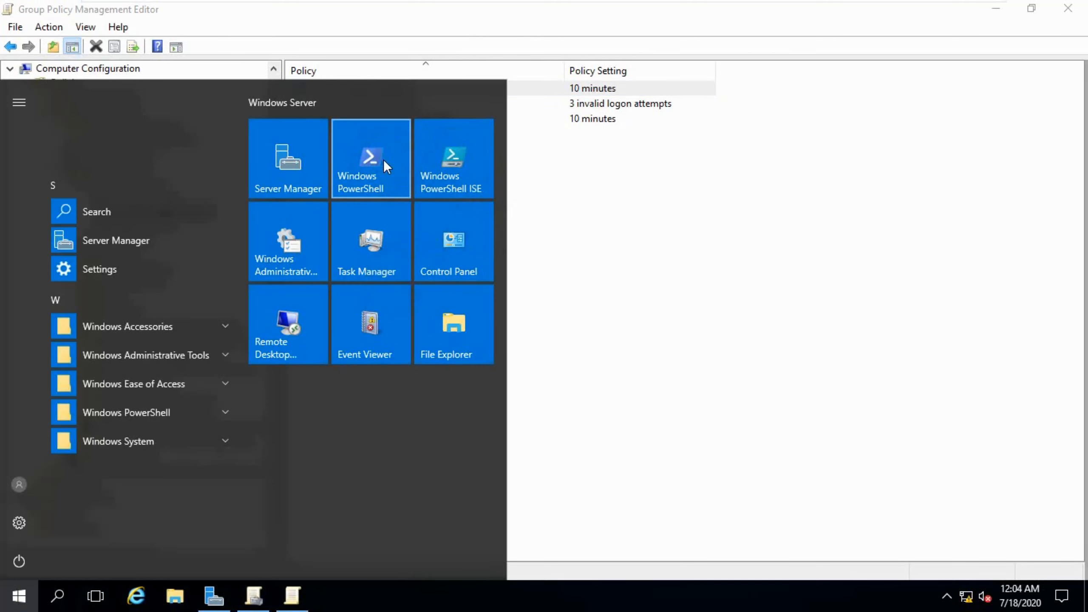
pyautogui.click(383, 160)
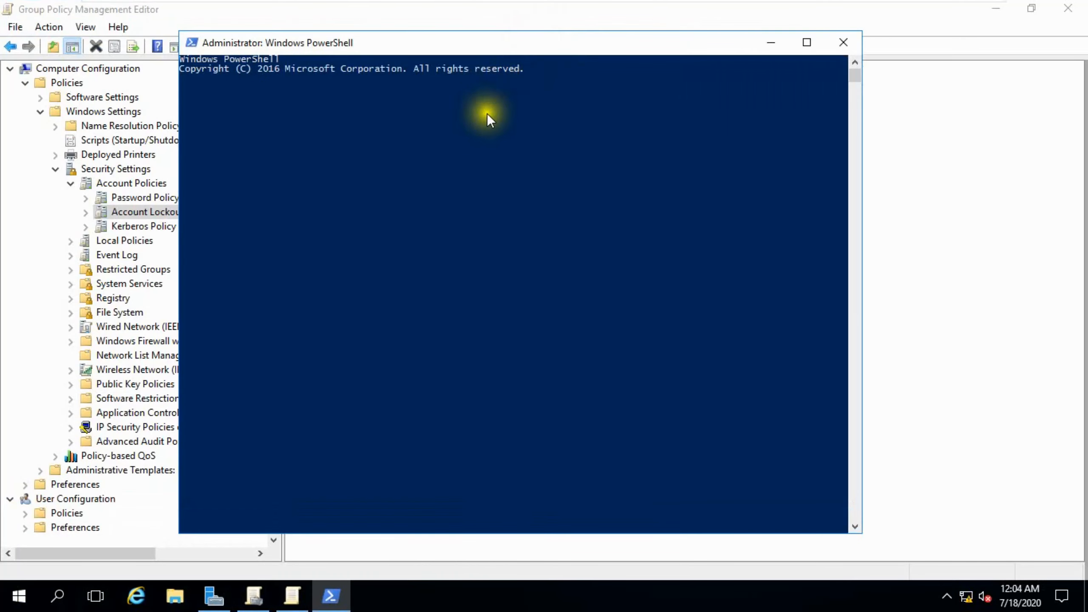
pyautogui.click(472, 127)
pyautogui.write('gpu')
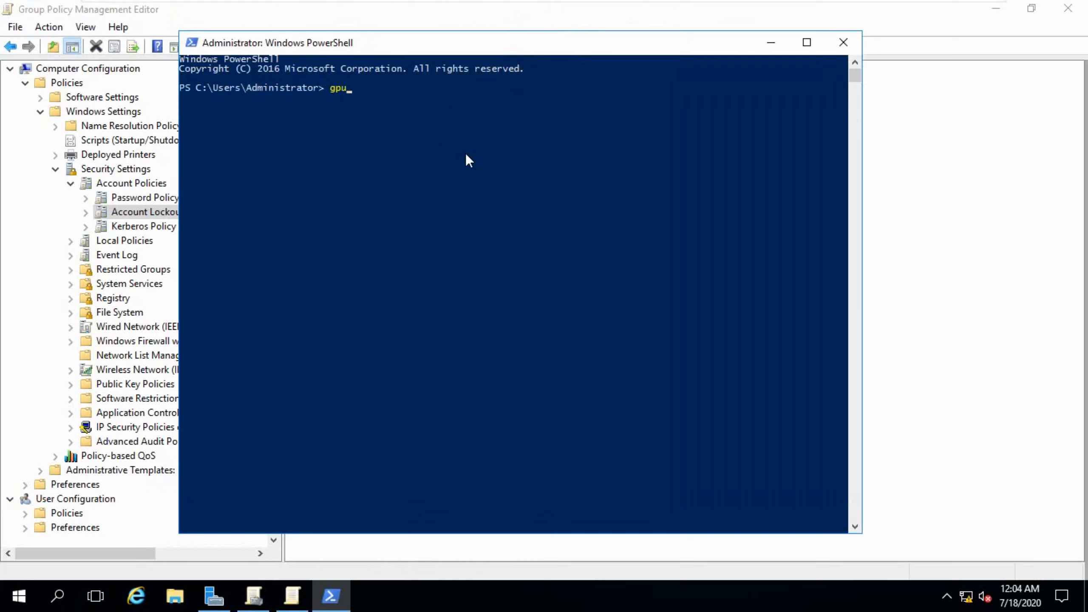
pyautogui.write('pdate /force')
pyautogui.press('Return')
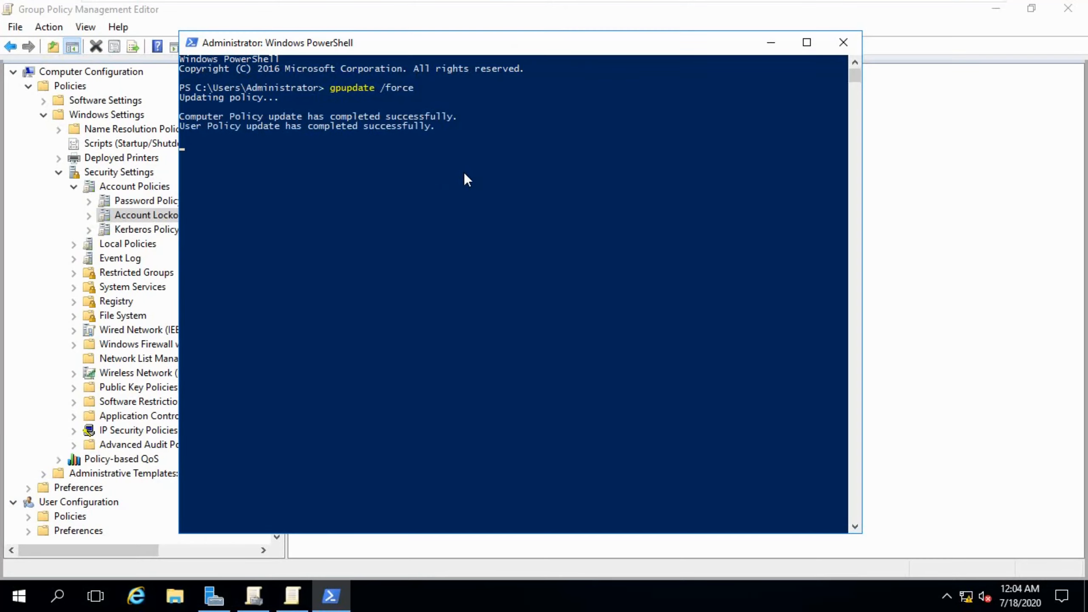
# Step: Close PowerShell, minimize the policy editor and close Group Policy Management
pyautogui.click(854, 43)
pyautogui.click(996, 8)
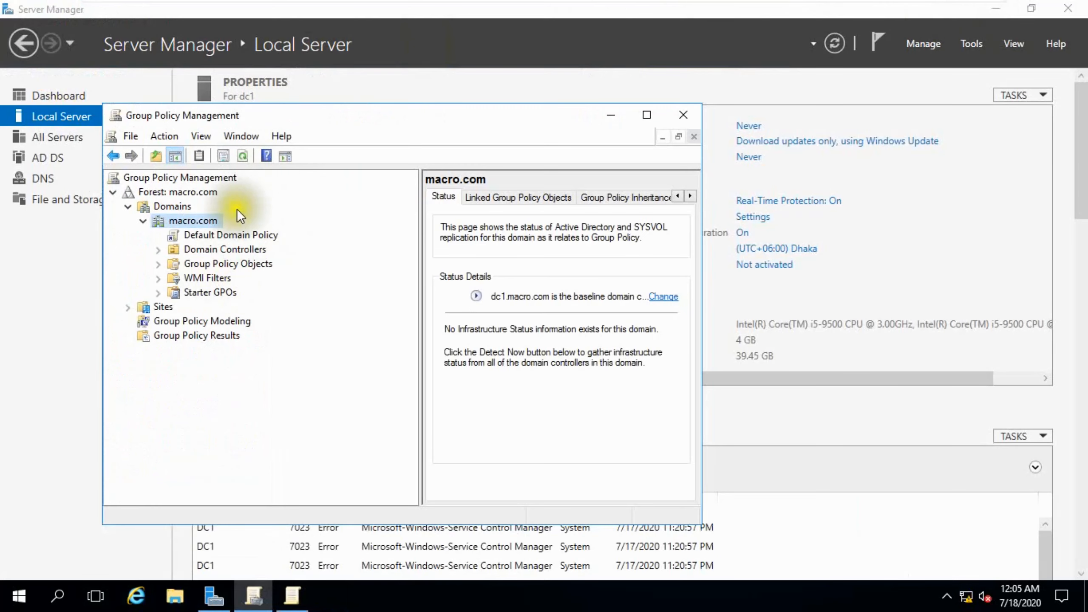
pyautogui.click(695, 110)
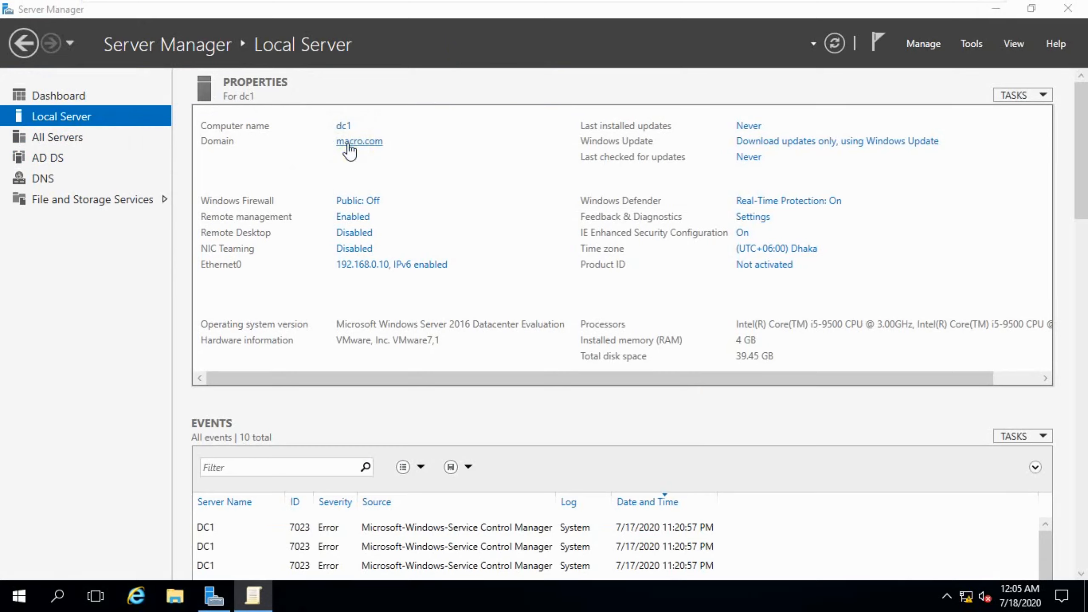
# Step: On the Windows 10 VM, open This PC's properties and its computer name settings
pyautogui.moveTo(530, 2)
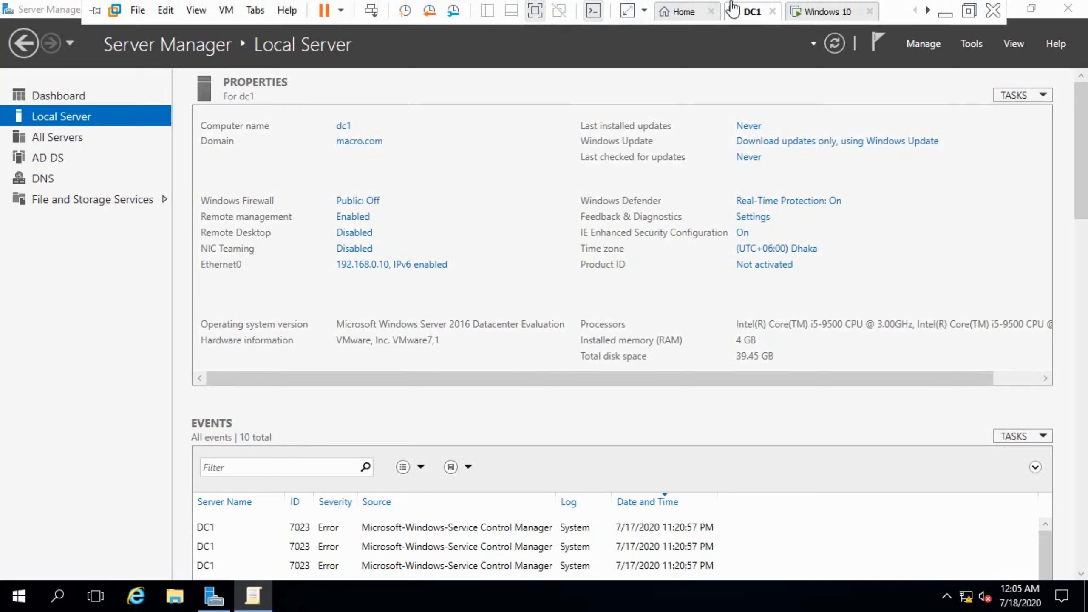
pyautogui.click(803, 12)
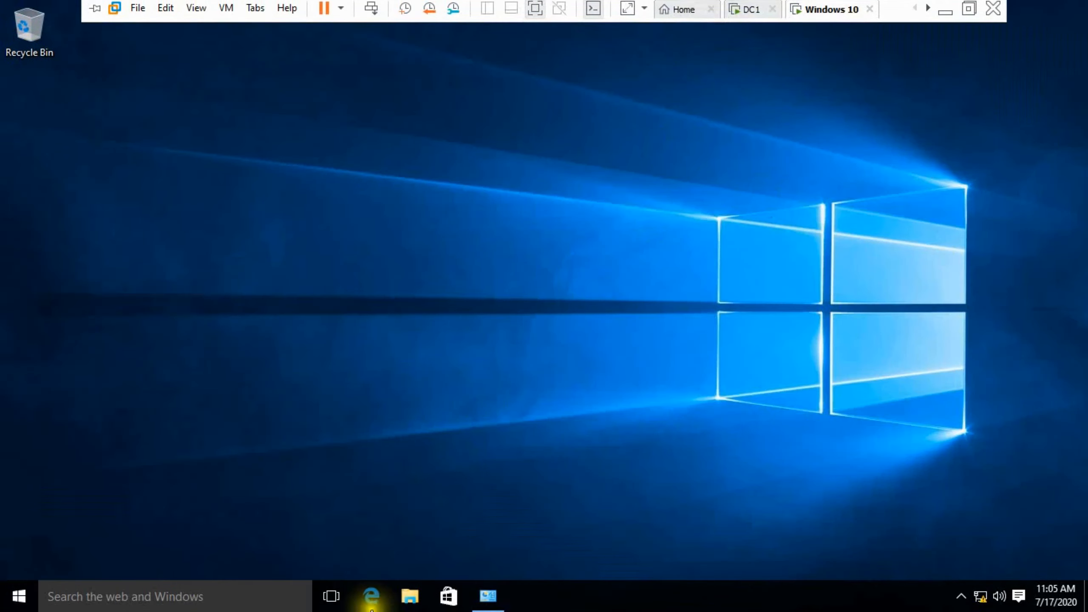
pyautogui.click(410, 594)
pyautogui.rightClick(172, 313)
pyautogui.click(214, 519)
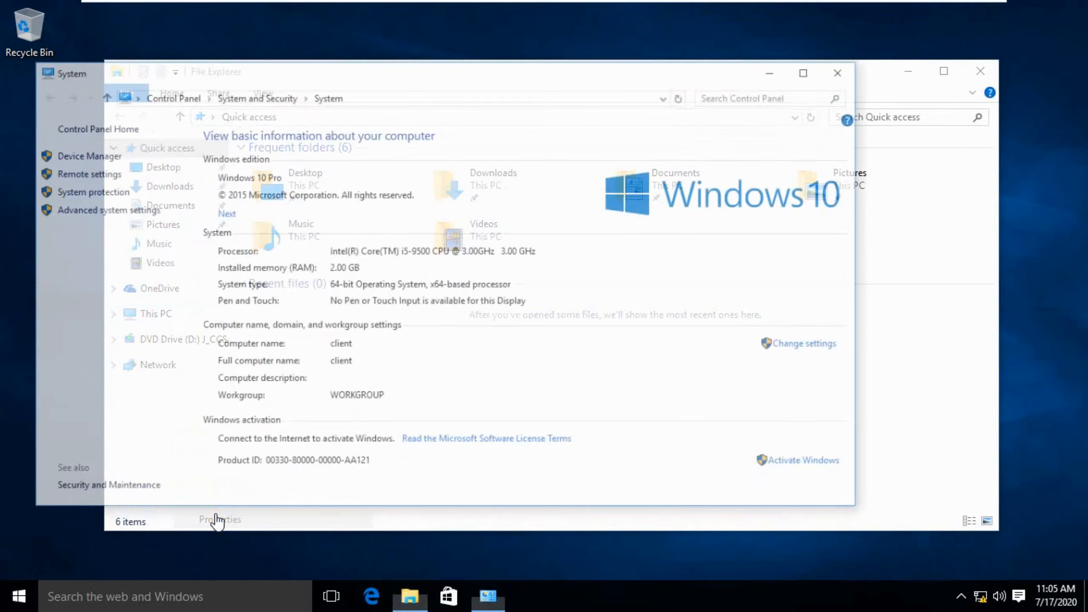
pyautogui.click(816, 320)
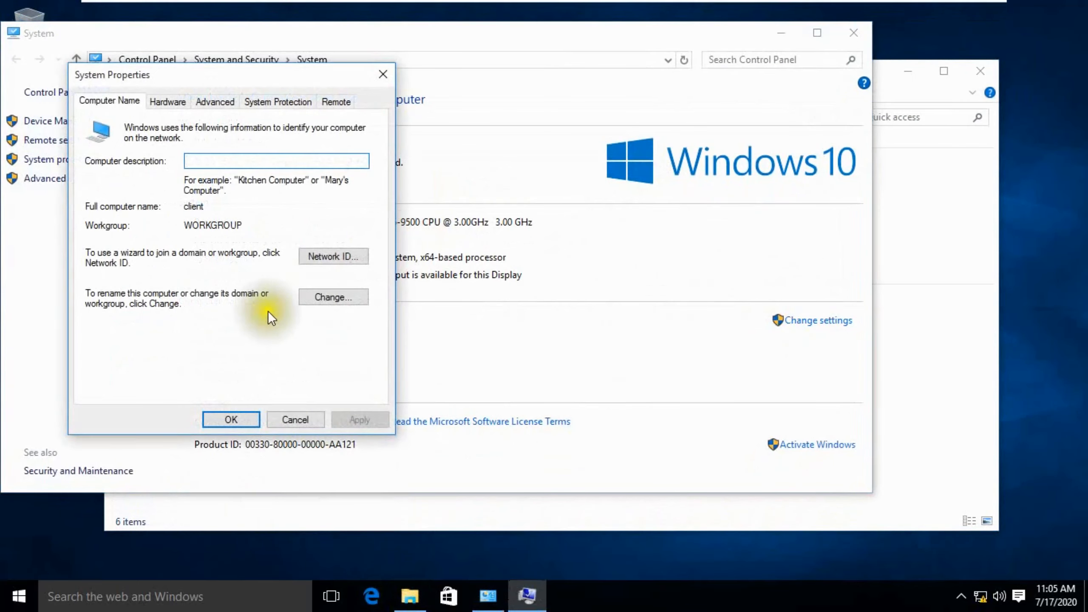
# Step: Join the computer to domain macro.com with administrator credentials and restart now
pyautogui.click(355, 300)
pyautogui.click(101, 289)
pyautogui.write('macro.com')
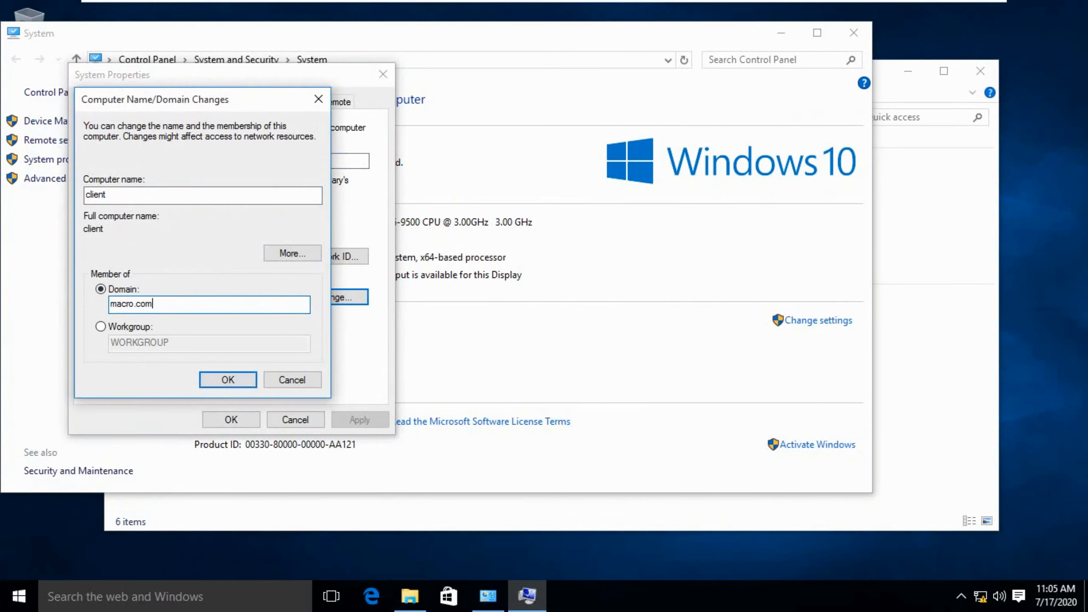
pyautogui.press('Return')
pyautogui.write('adm')
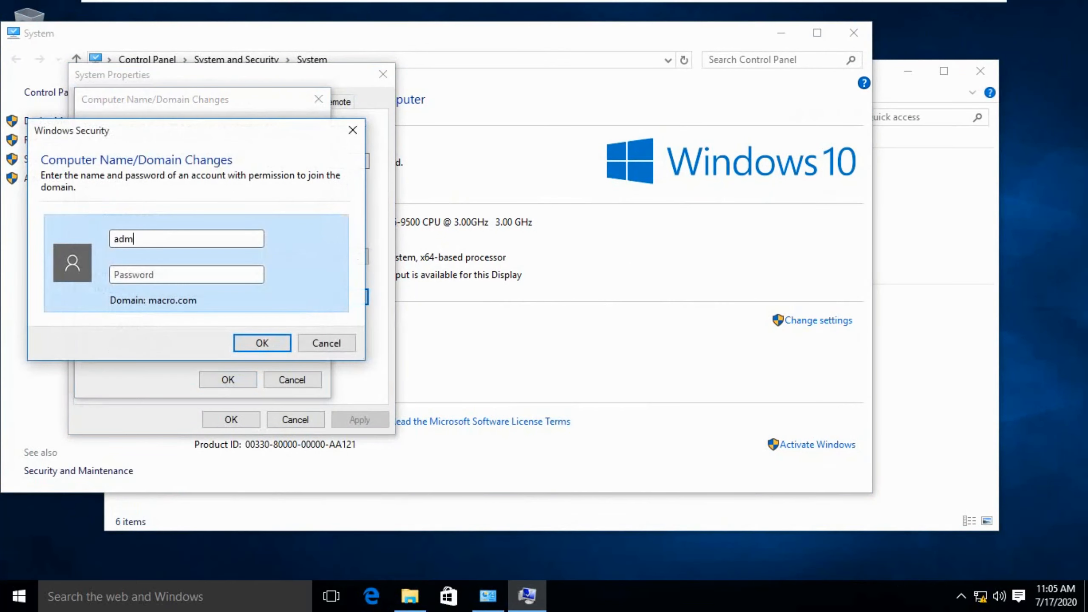
pyautogui.write('inistrator')
pyautogui.write('•••••••••')
pyautogui.press('Return')
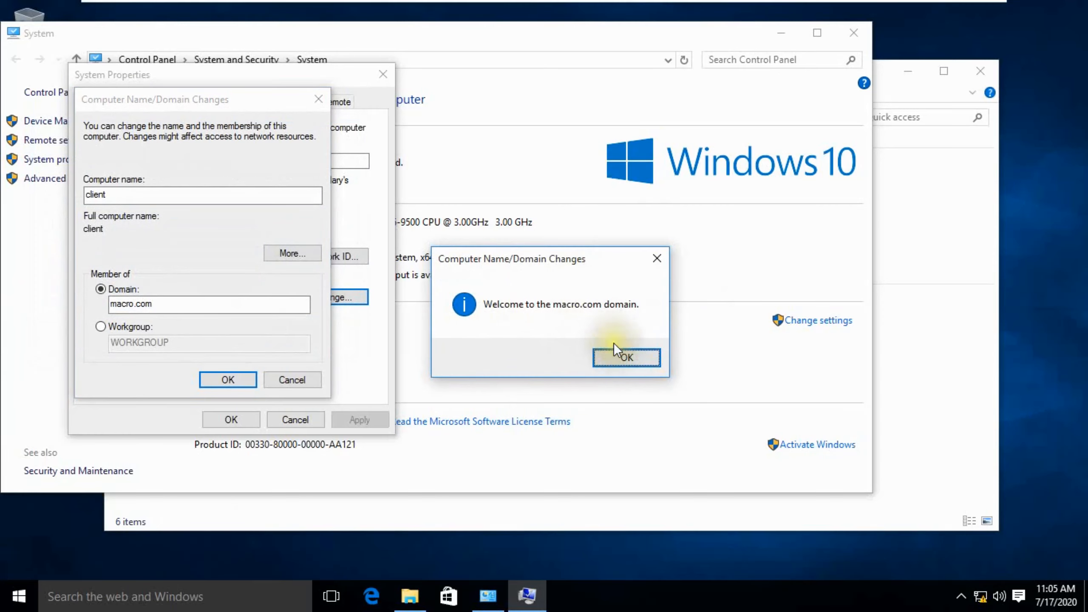
pyautogui.click(619, 355)
pyautogui.click(231, 381)
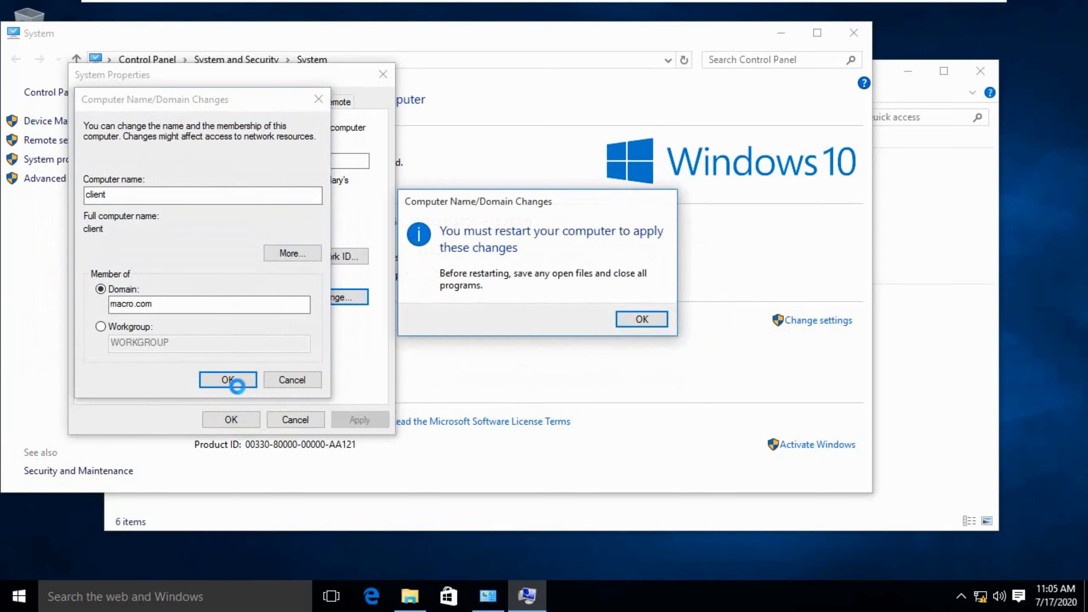
pyautogui.click(641, 319)
pyautogui.click(232, 420)
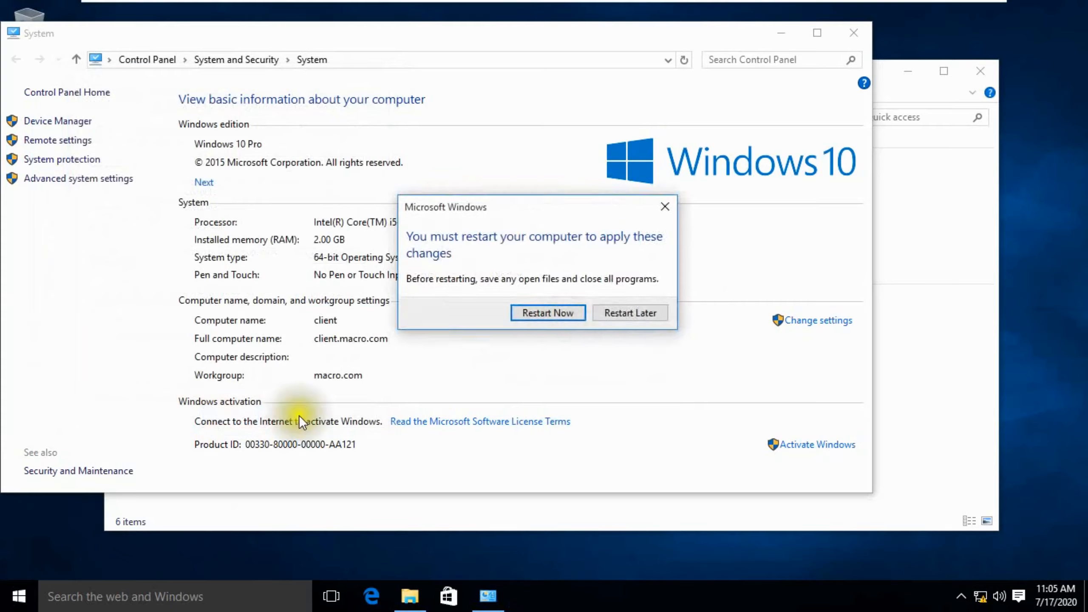
pyautogui.click(559, 311)
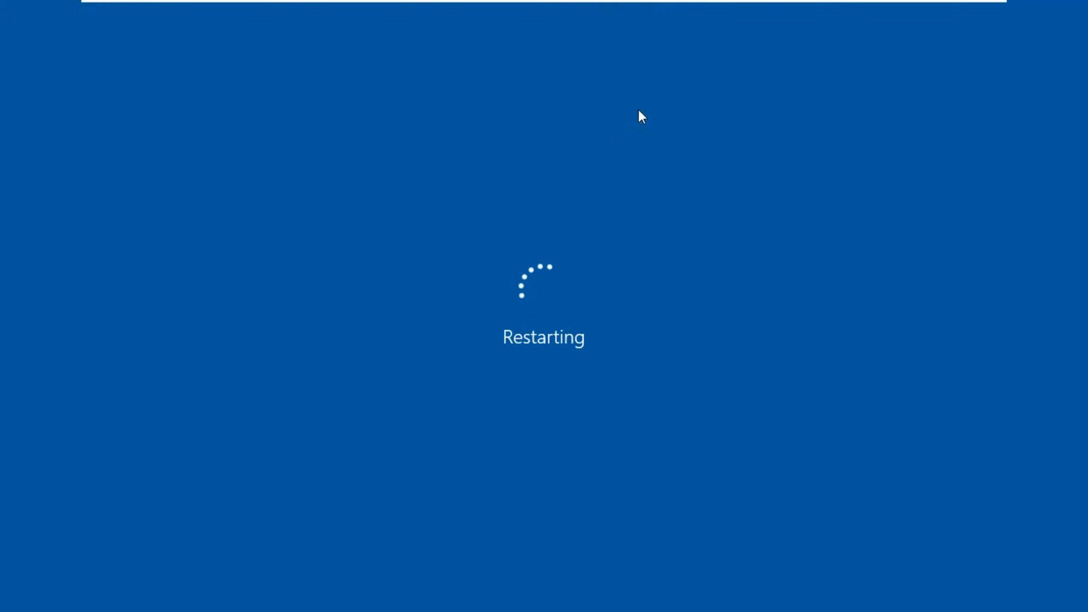
# Step: Exit full-screen, send Ctrl+Alt+Del to the VM and choose Other user
pyautogui.moveTo(900, 3)
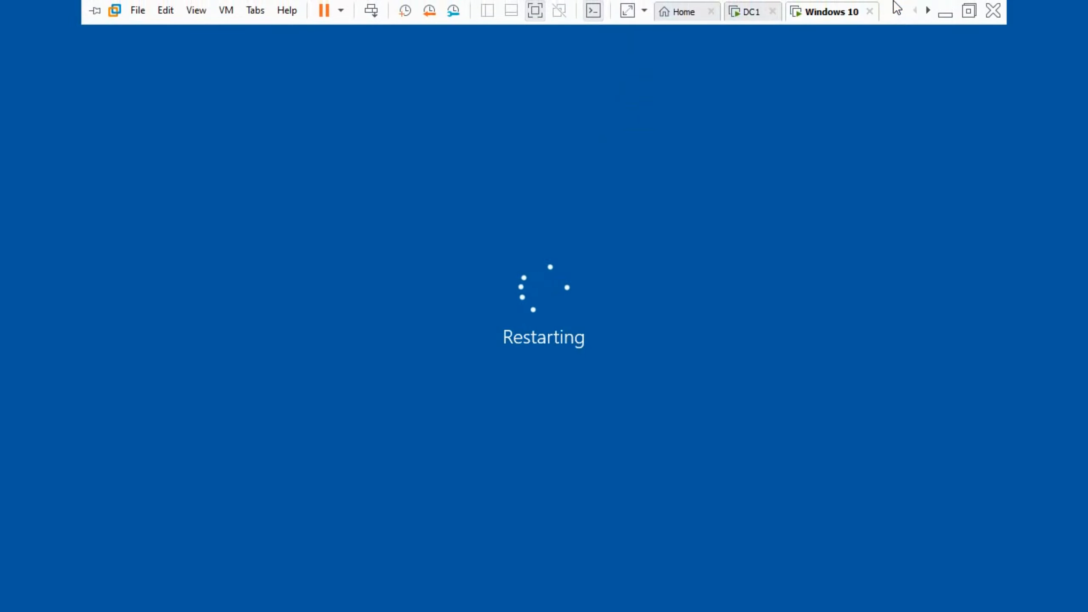
pyautogui.click(967, 11)
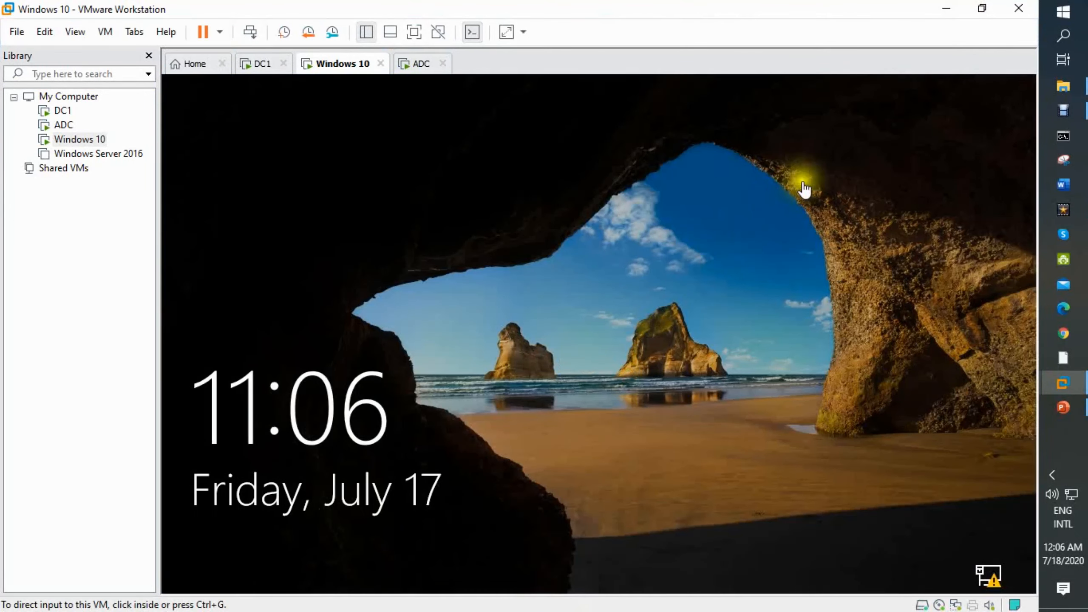
pyautogui.click(248, 31)
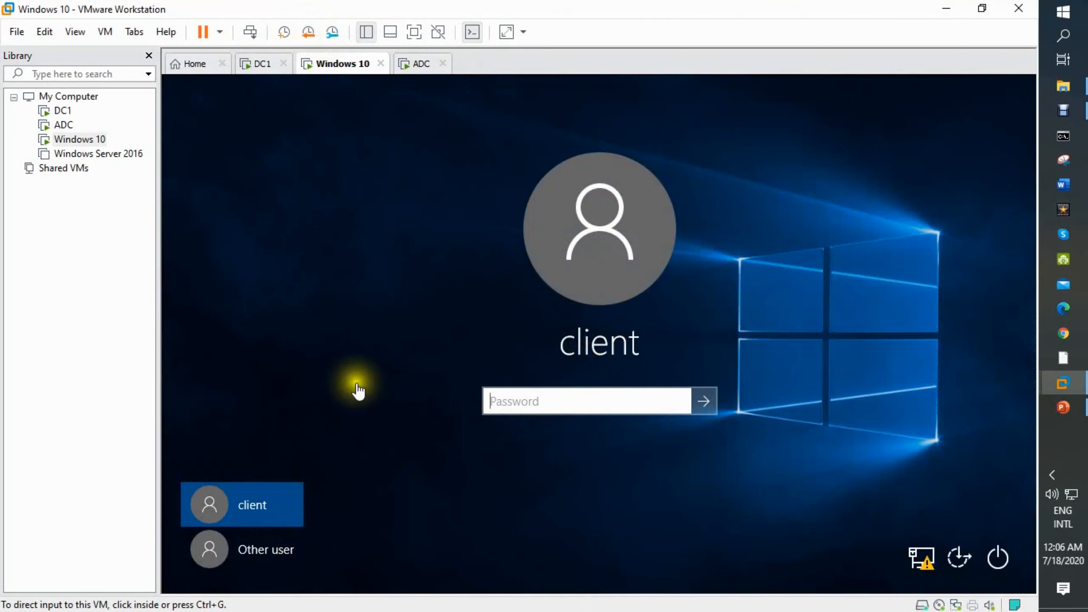
pyautogui.click(322, 397)
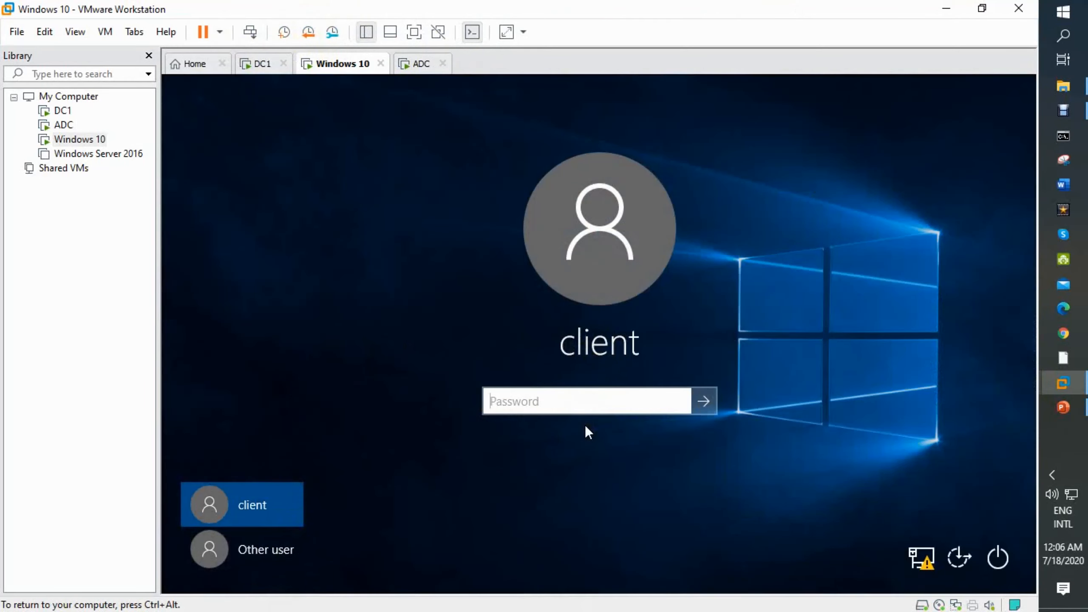
pyautogui.click(250, 538)
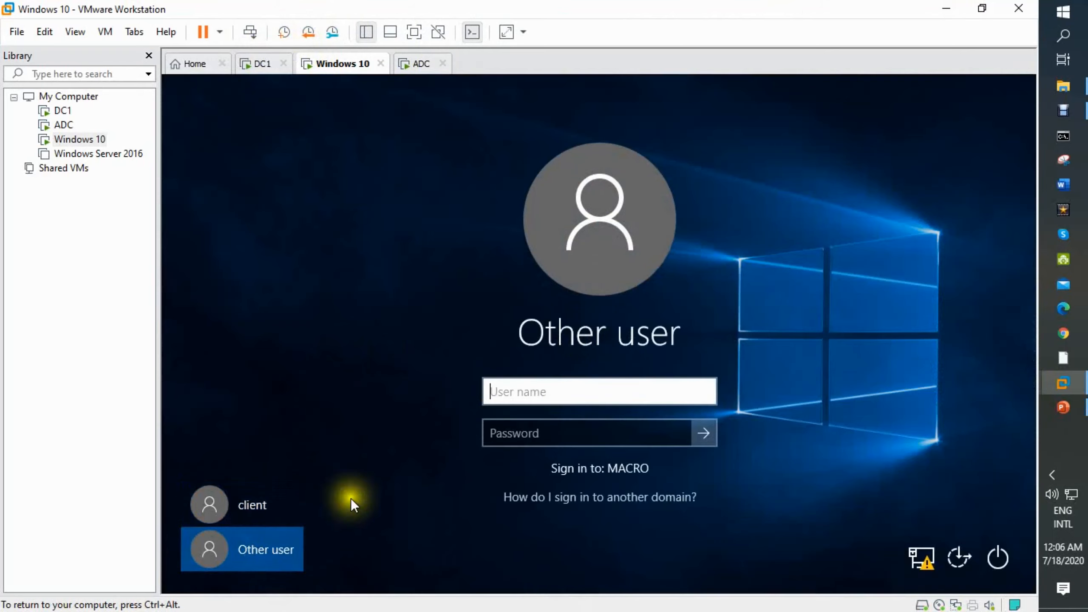
# Step: Sign in as user1 with repeated wrong passwords to trigger the lockout
pyautogui.write('us')
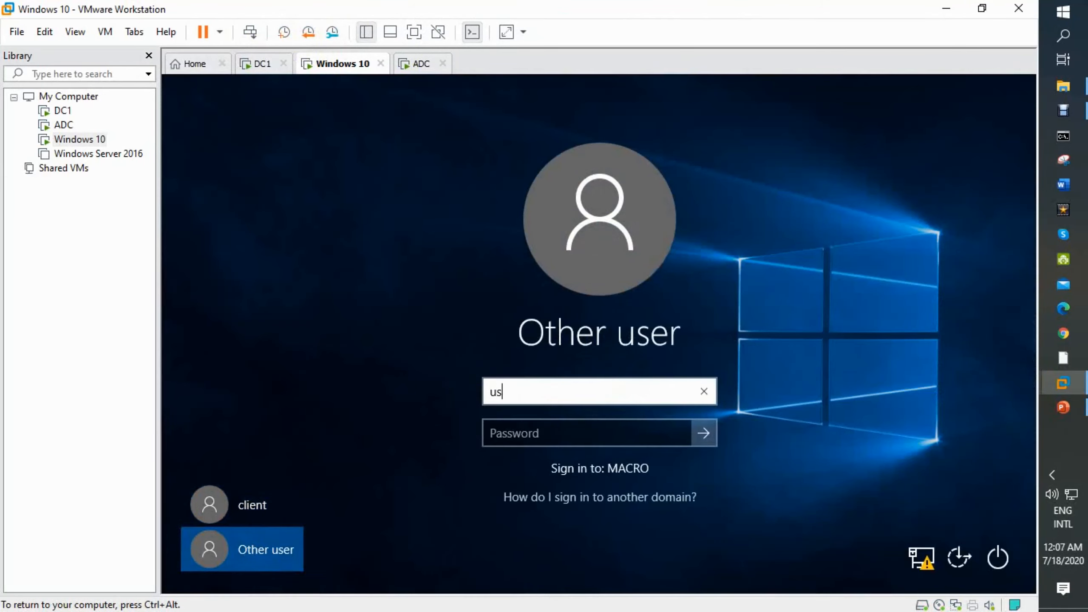
pyautogui.write('er1')
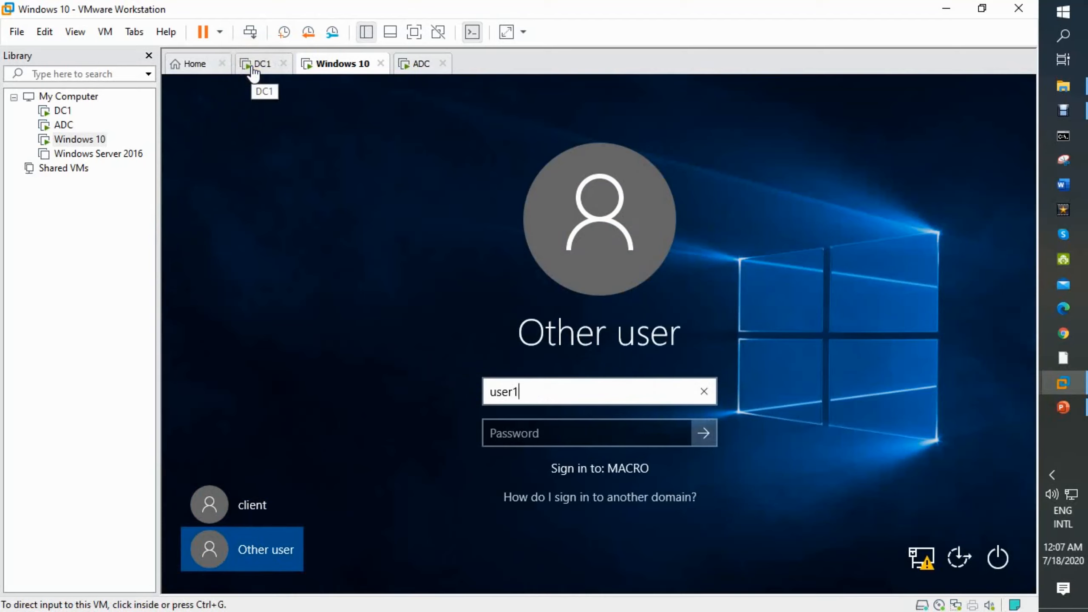
pyautogui.click(552, 432)
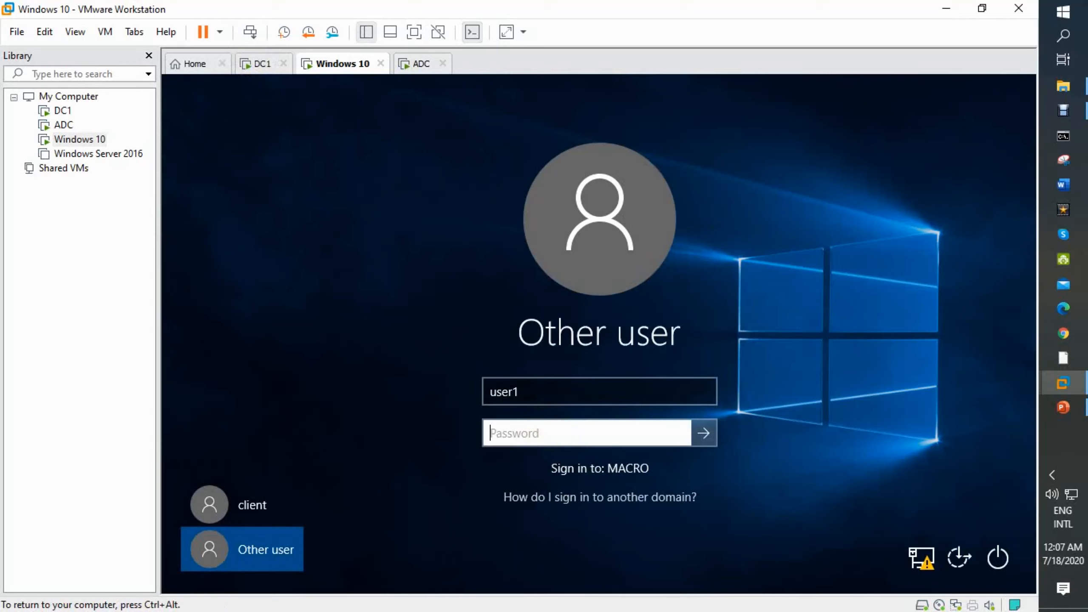
pyautogui.write('•••••')
pyautogui.press('Return')
pyautogui.press('Return')
pyautogui.write('••••')
pyautogui.press('Return')
pyautogui.press('Return')
pyautogui.write('•••••')
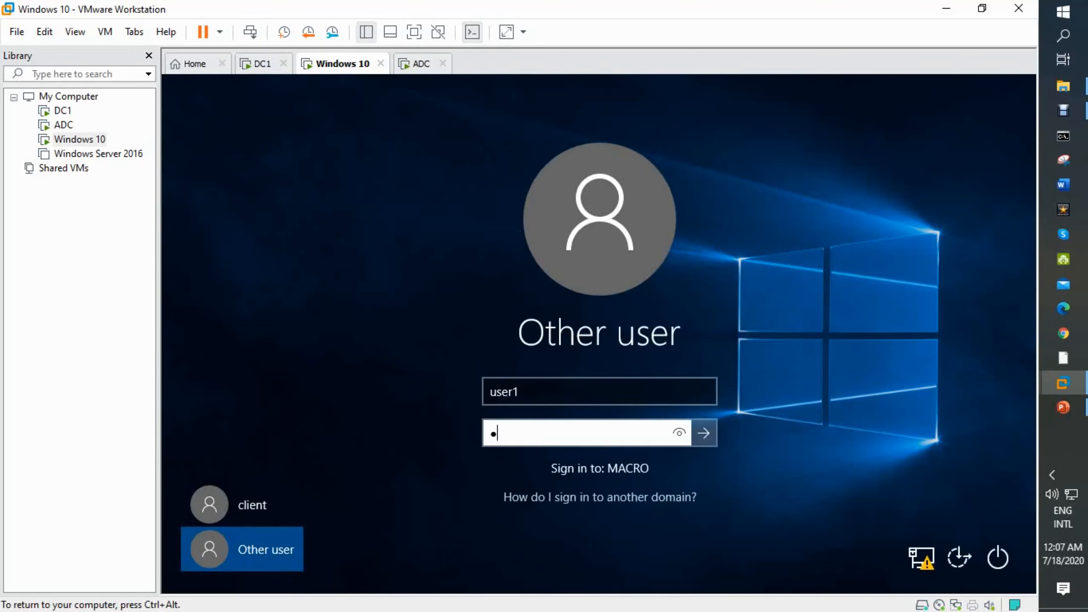
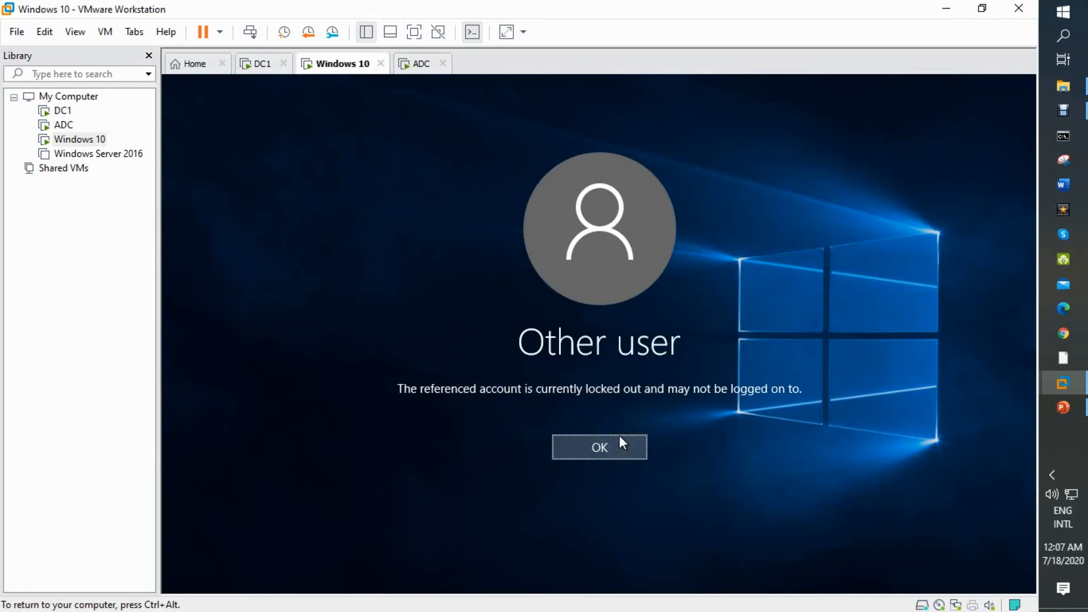
# Step: Switch to the DC1 virtual machine, showing its Server Manager Local Server page
pyautogui.click(262, 65)
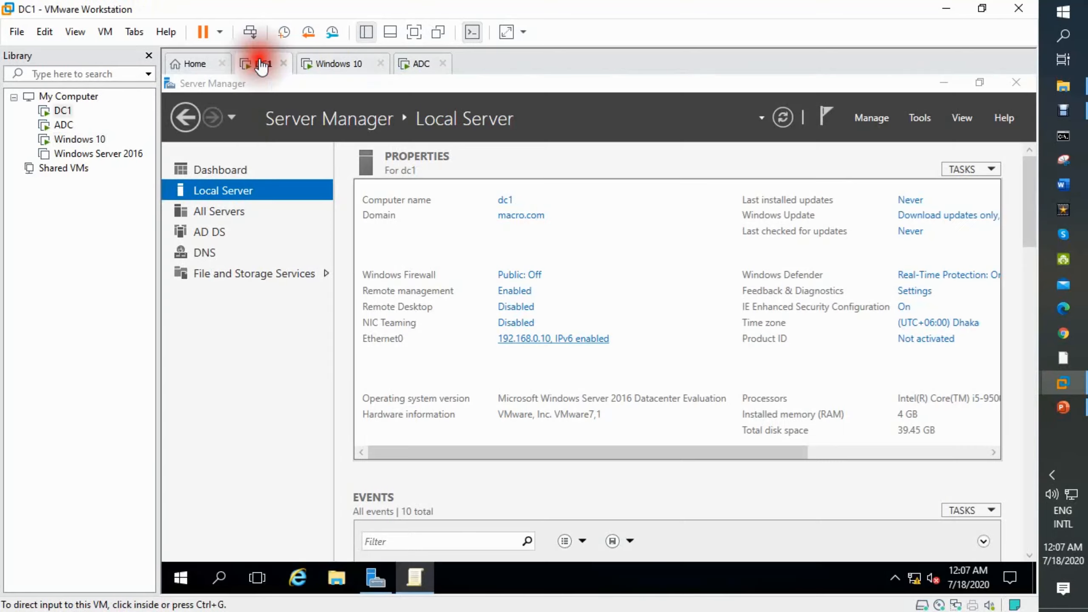
# Step: Open Group Policy Management and select the Default Domain Policy under macro.com
pyautogui.click(920, 120)
pyautogui.click(920, 120)
pyautogui.click(918, 118)
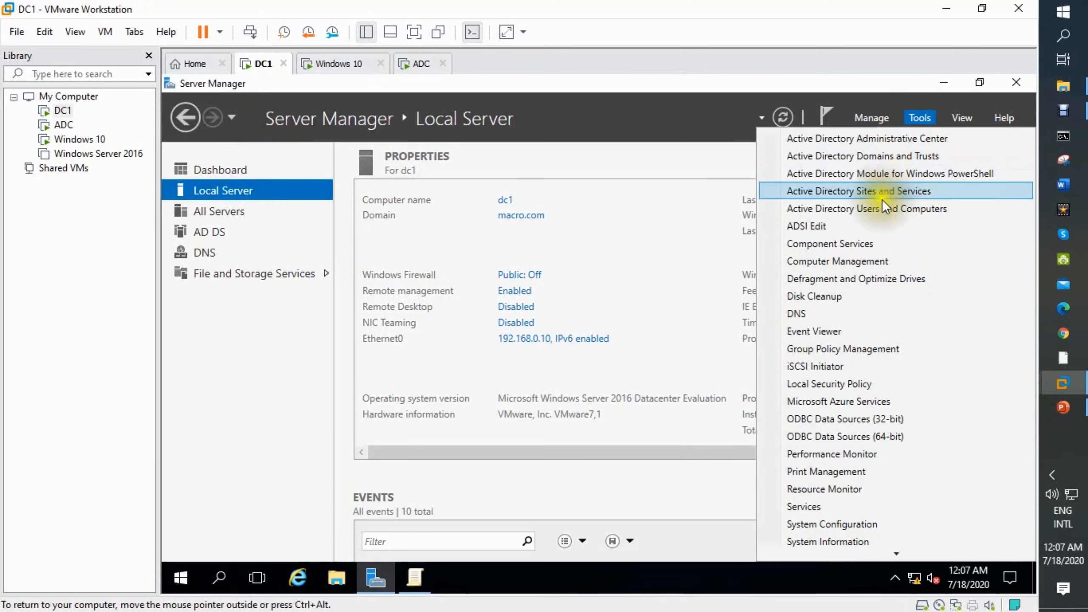
pyautogui.click(861, 348)
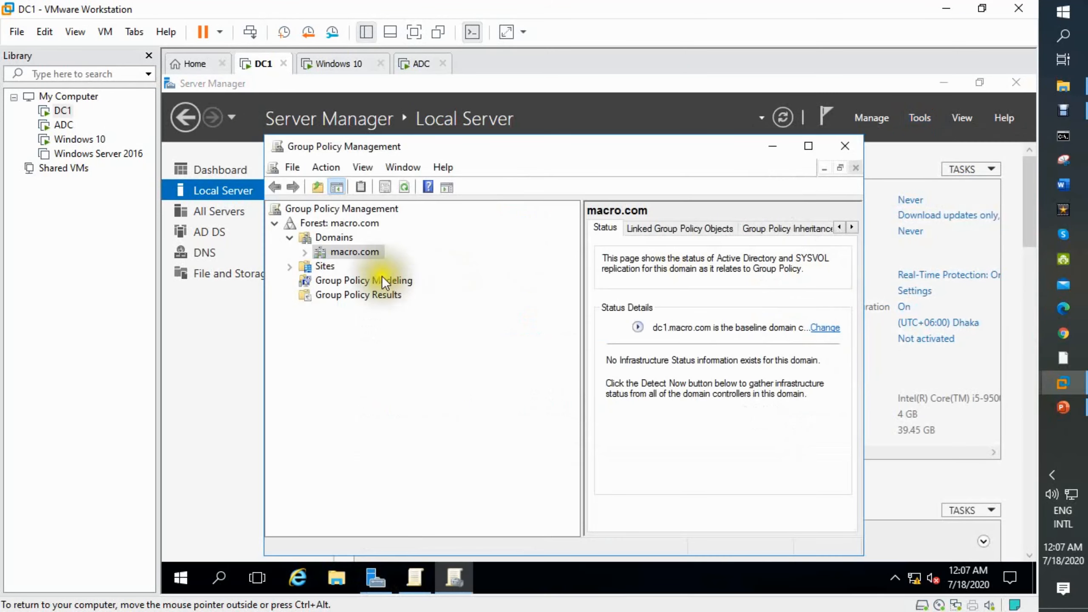
pyautogui.rightClick(354, 253)
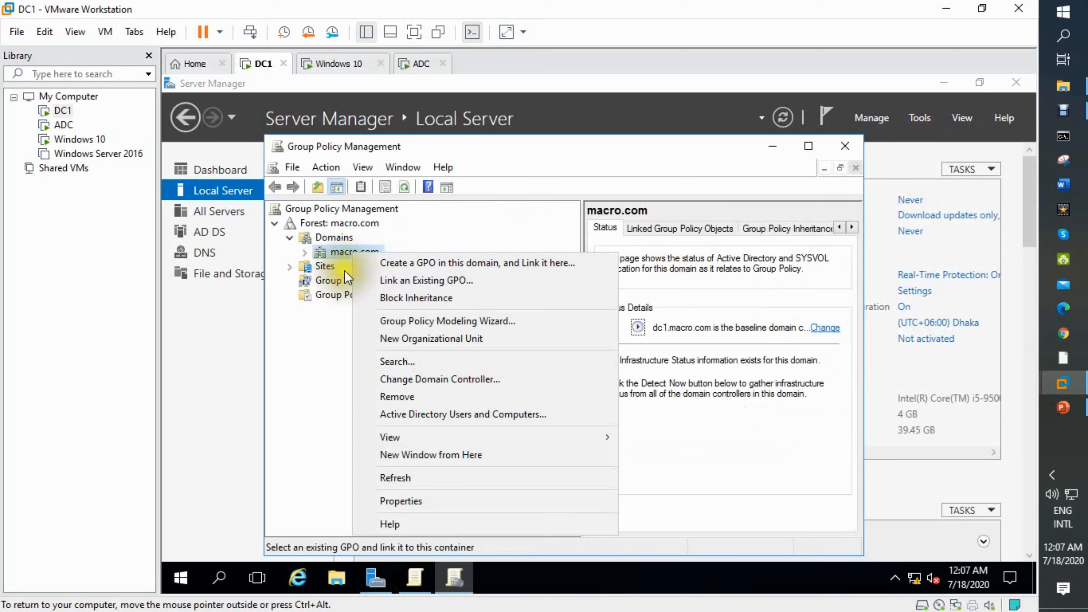
pyautogui.click(304, 253)
pyautogui.click(349, 266)
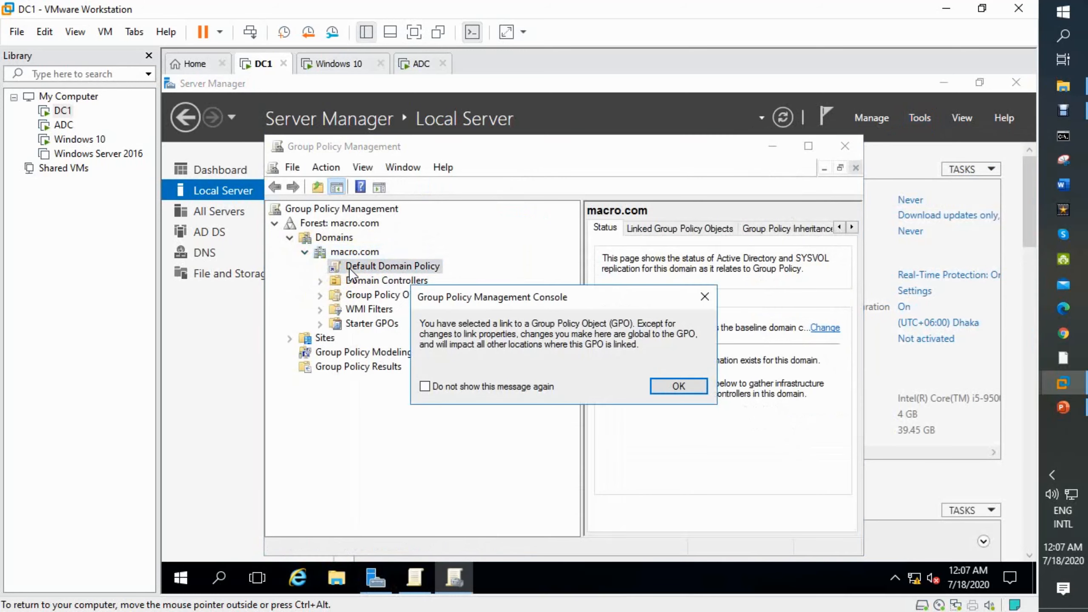
pyautogui.click(700, 386)
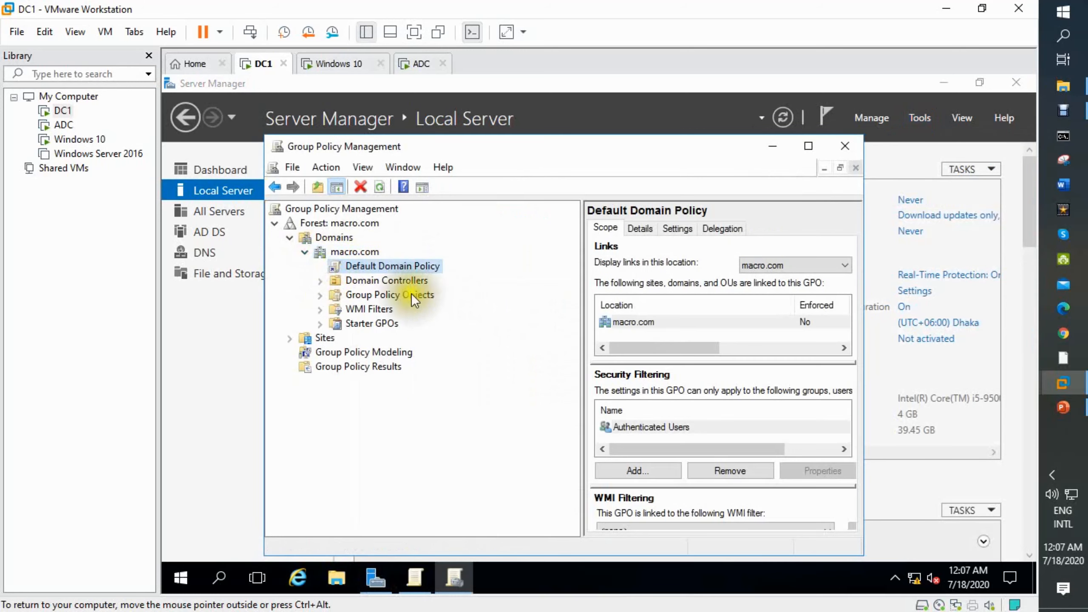
# Step: View the Default Domain Policy settings report full screen, highlighting the 3 invalid logon attempts threshold
pyautogui.rightClick(391, 265)
pyautogui.click(678, 229)
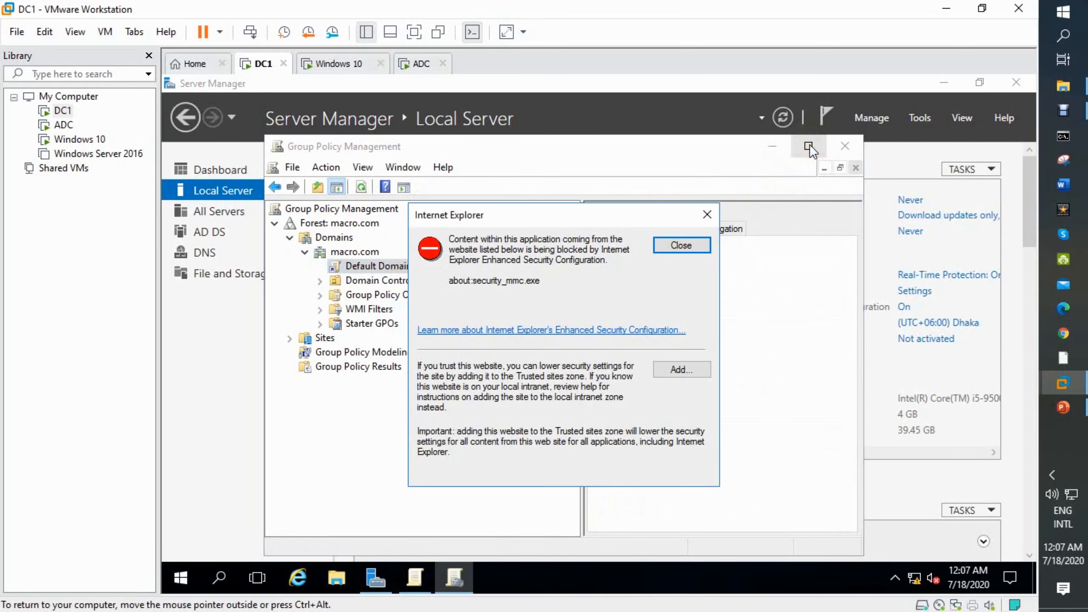
pyautogui.click(675, 246)
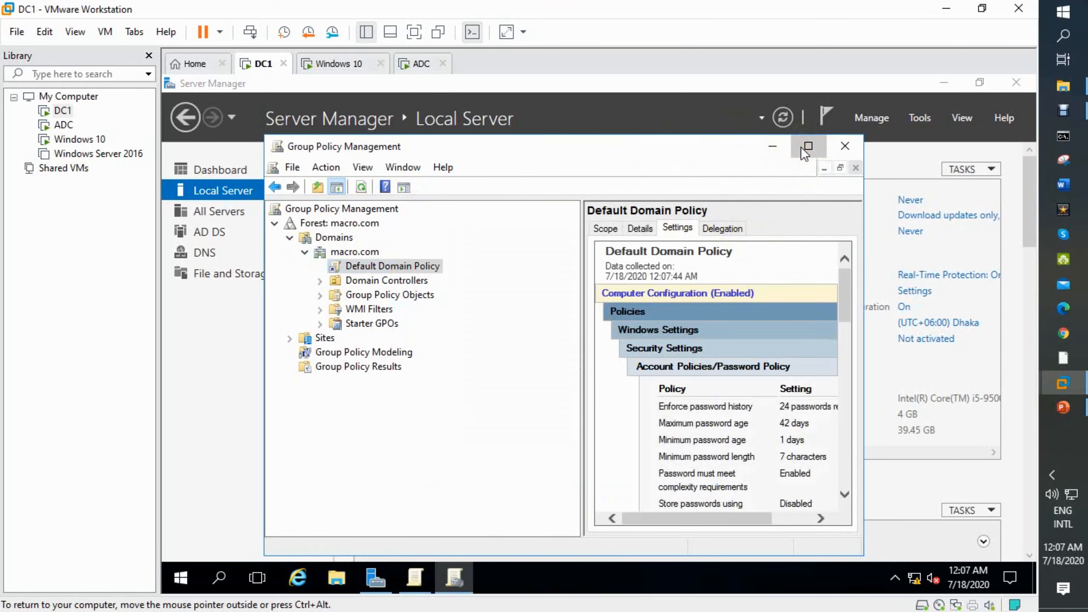
pyautogui.click(807, 146)
pyautogui.click(414, 32)
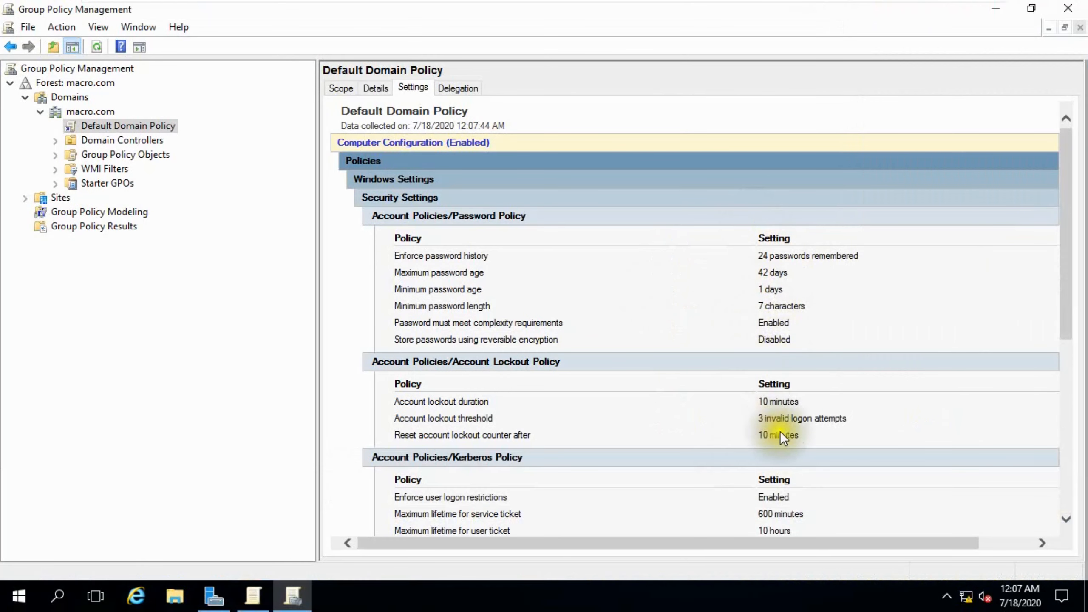
pyautogui.moveTo(759, 418); pyautogui.dragTo(870, 425)
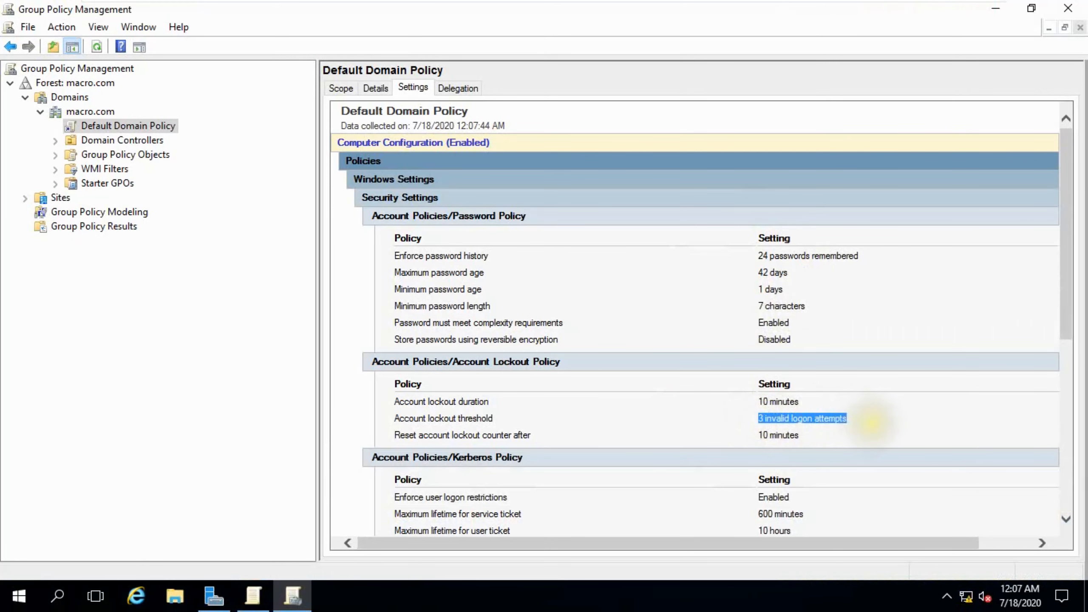
# Step: Dismiss the account locked-out message on the Windows 10 VM, then bring the ADC tab into view
pyautogui.moveTo(795, 5)
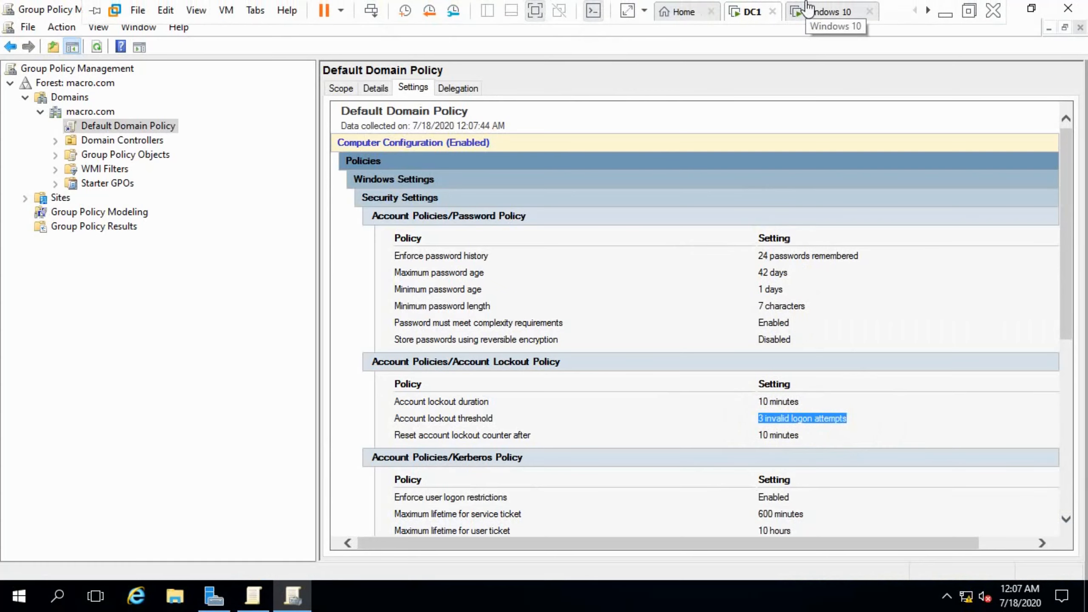
pyautogui.click(809, 17)
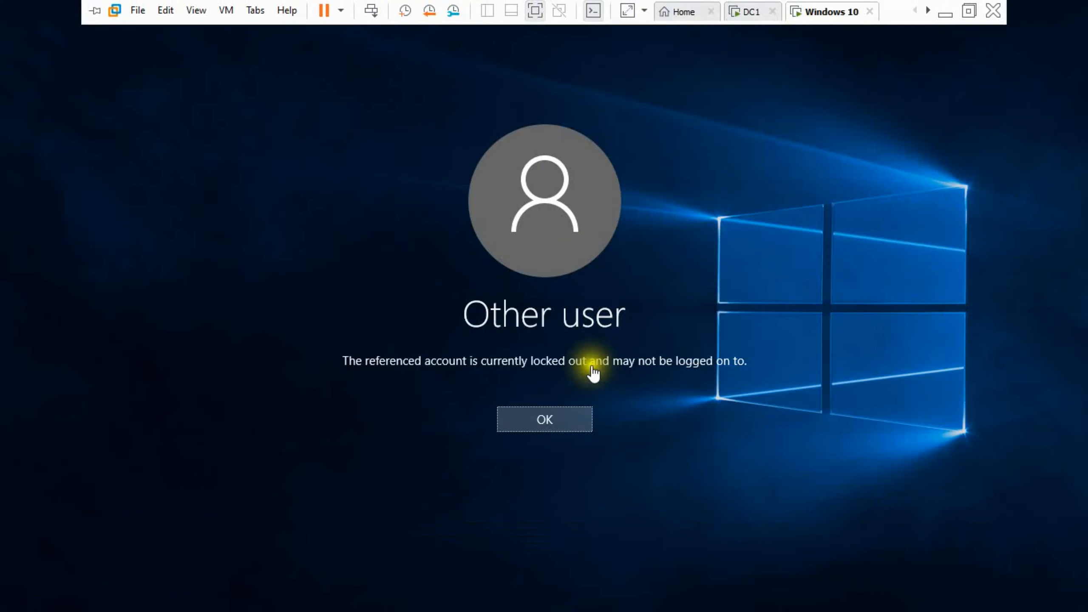
pyautogui.click(556, 418)
pyautogui.moveTo(844, 3)
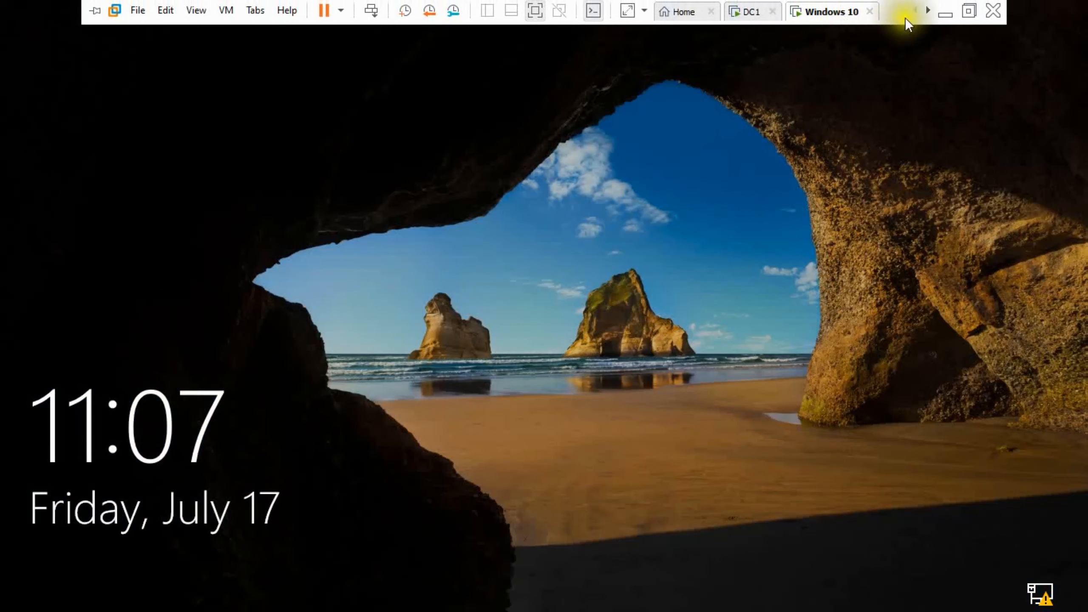
pyautogui.click(928, 11)
# Step: Switch to the ADC virtual machine full screen and show its Local Server page
pyautogui.click(838, 17)
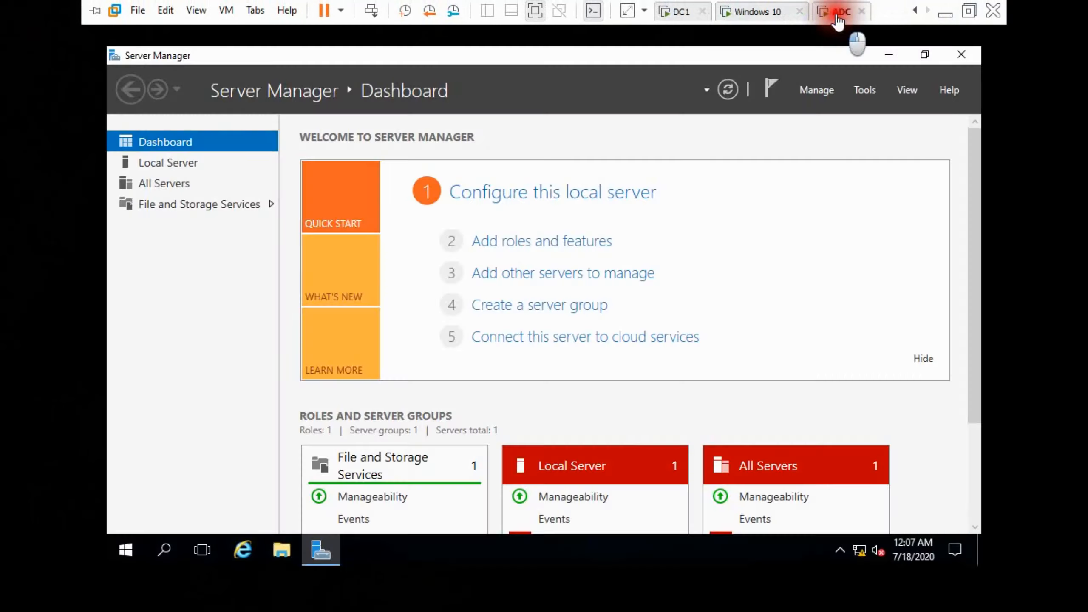
pyautogui.click(835, 43)
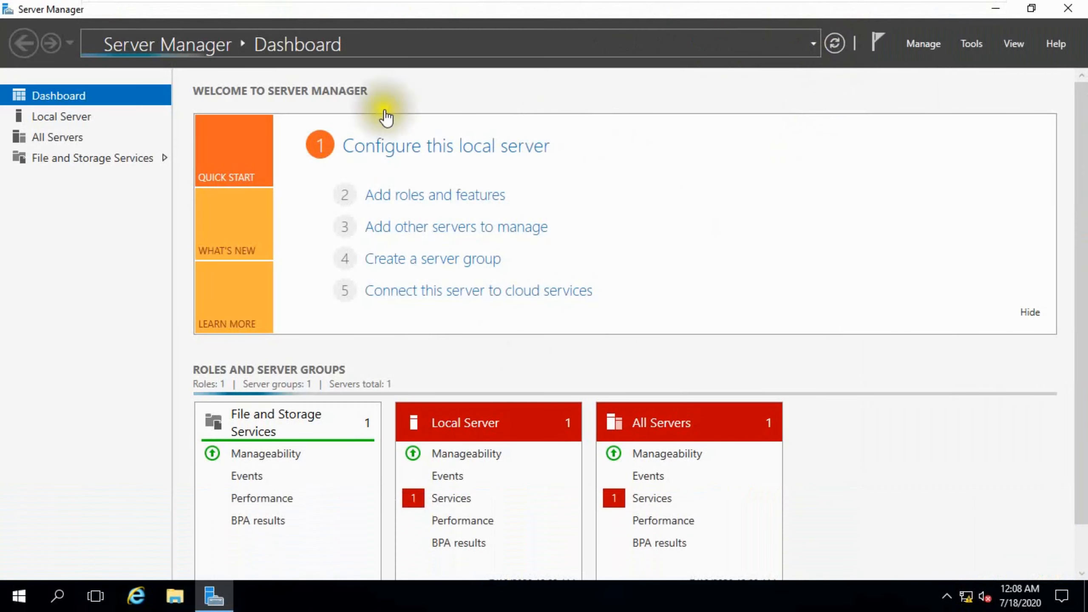
pyautogui.click(67, 117)
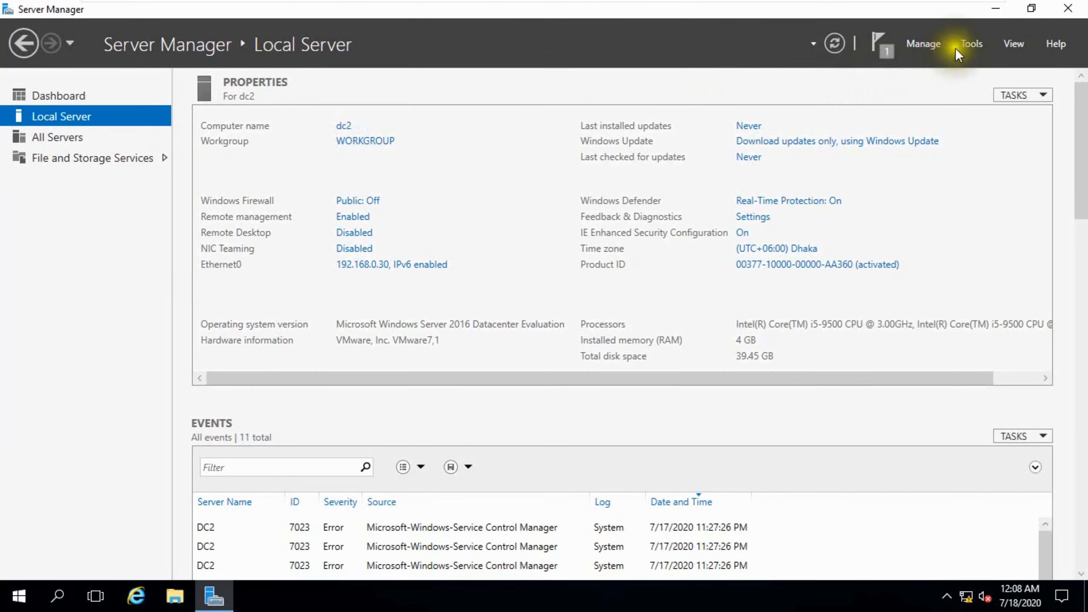
# Step: Add the Active Directory Domain Services role with its required features to dc2 and install
pyautogui.click(919, 40)
pyautogui.click(930, 59)
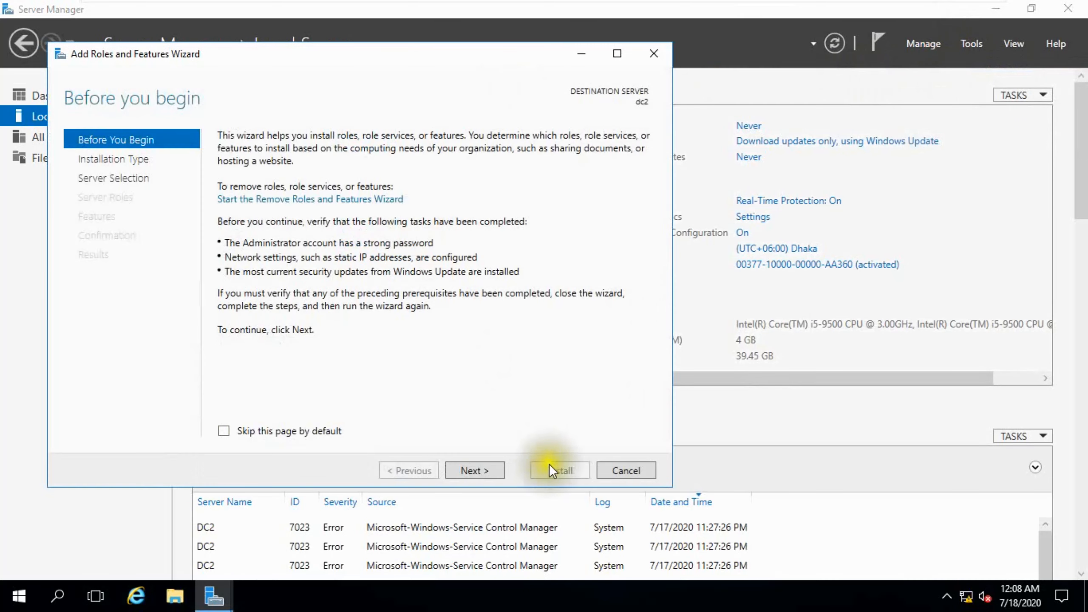
pyautogui.click(481, 470)
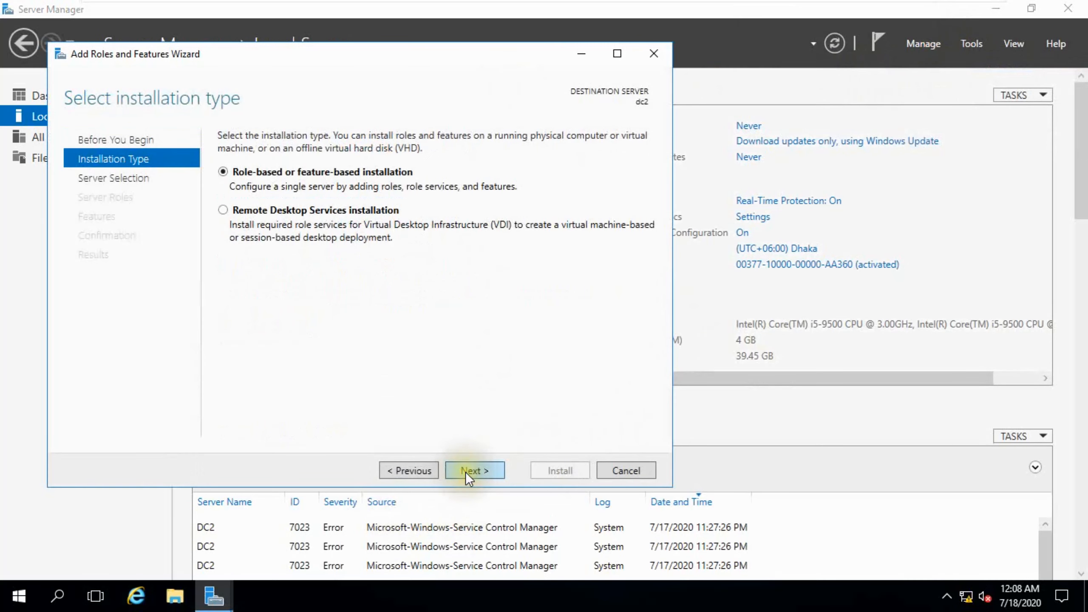
pyautogui.click(467, 471)
pyautogui.click(467, 470)
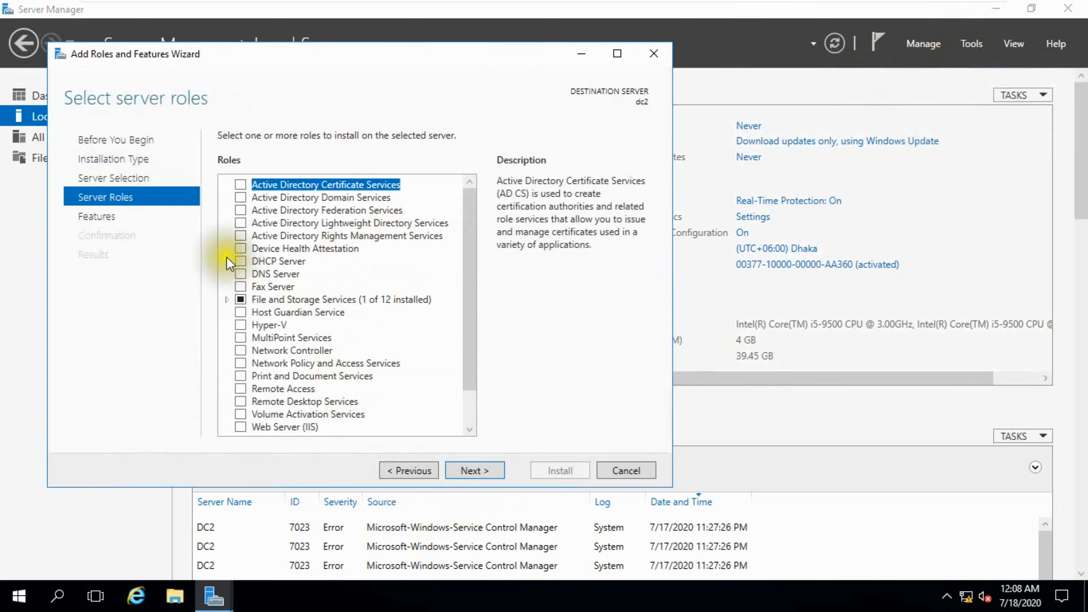
pyautogui.click(240, 198)
pyautogui.click(395, 410)
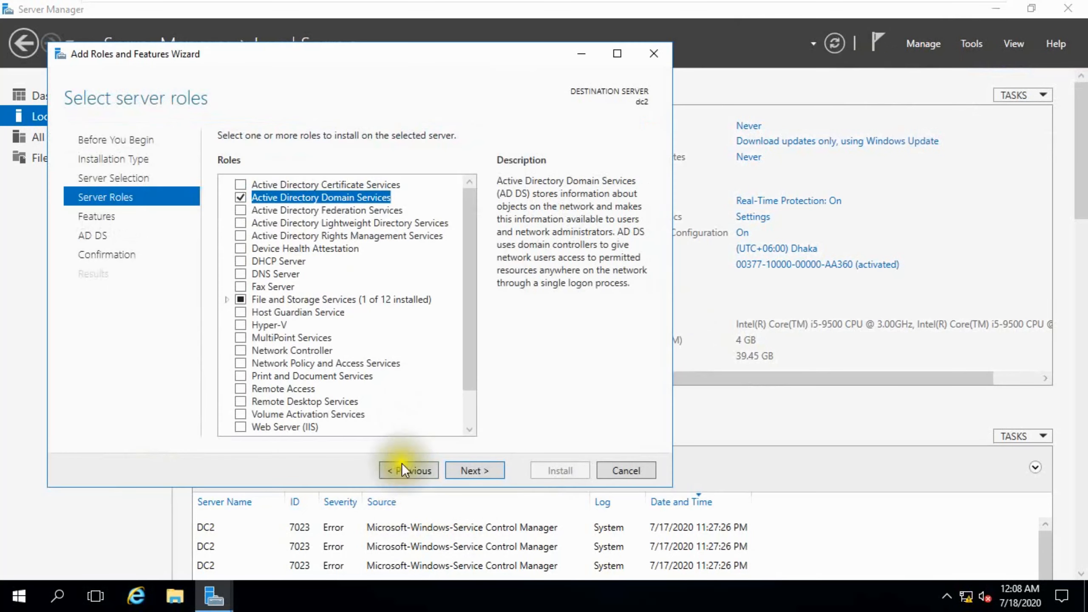
pyautogui.click(468, 469)
pyautogui.click(468, 469)
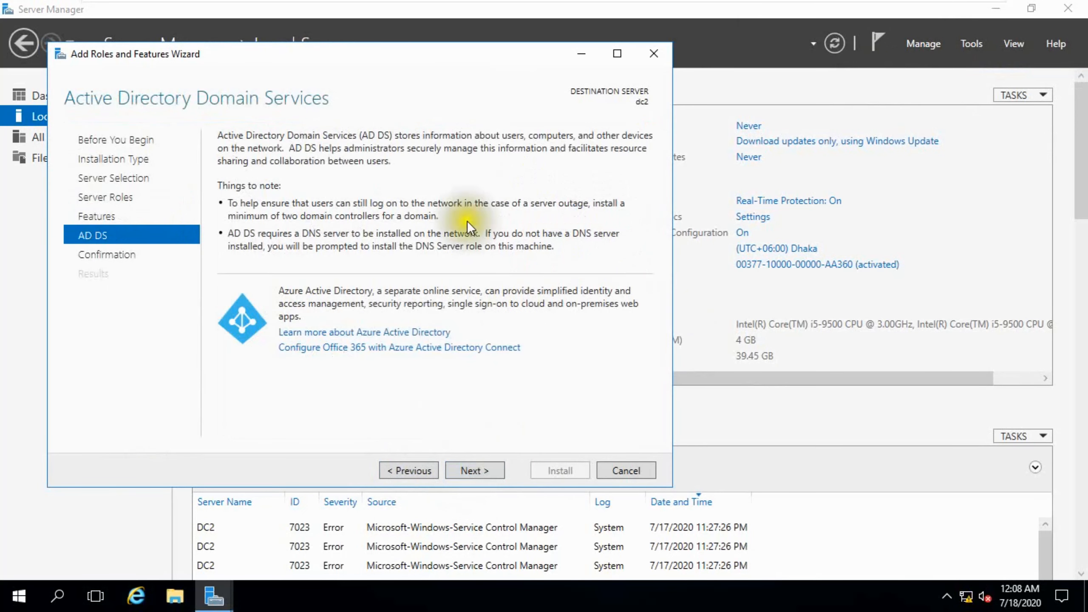
pyautogui.click(465, 471)
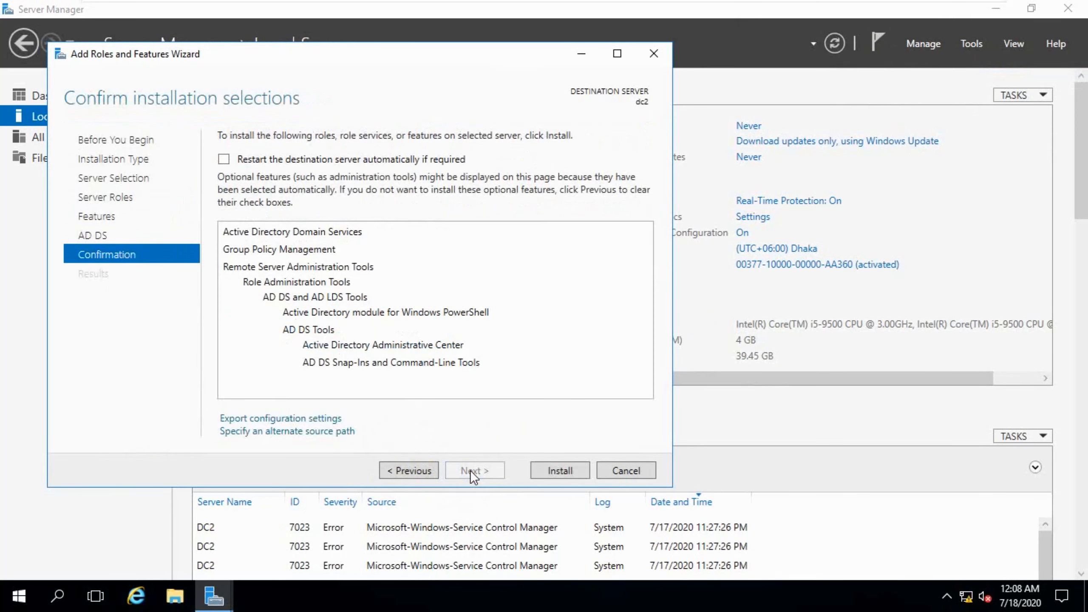
pyautogui.click(532, 475)
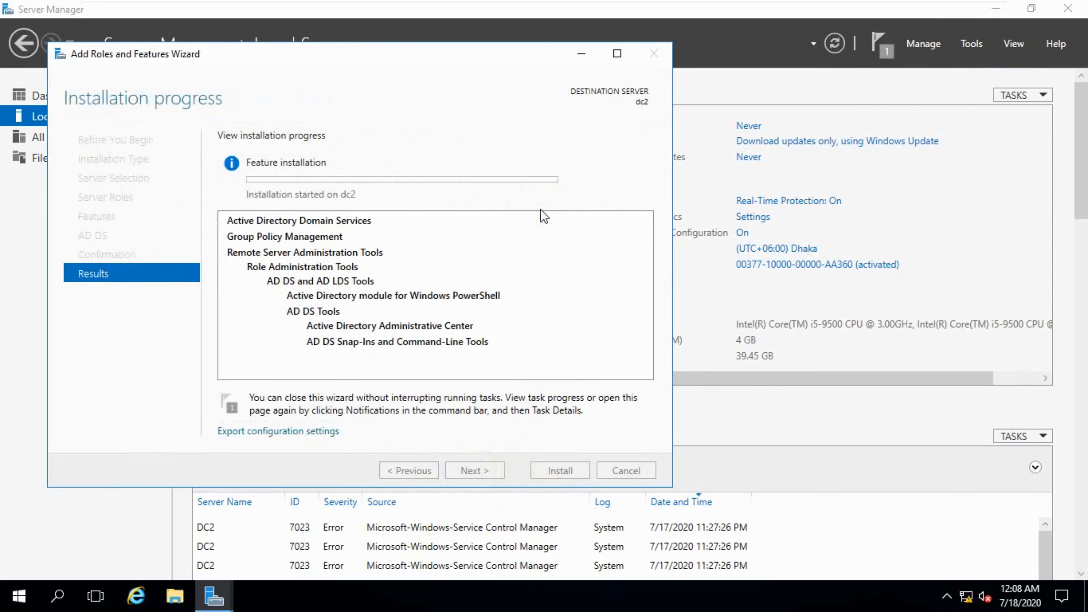
# Step: Wait for the AD DS installation to finish, toggling VMware full-screen mode off and back on
pyautogui.moveTo(934, 10)
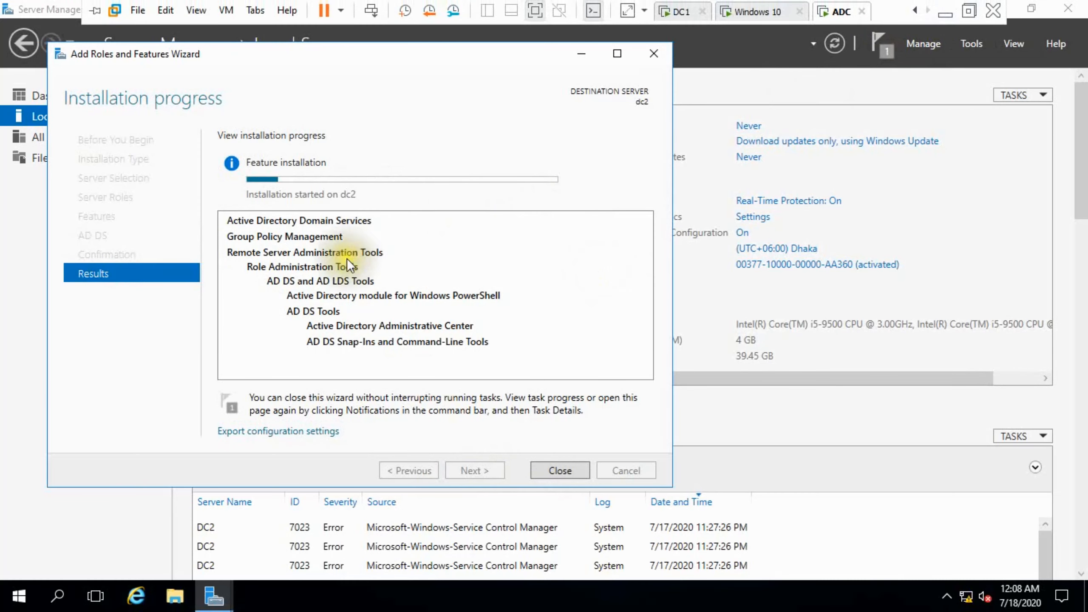
pyautogui.moveTo(356, 60); pyautogui.dragTo(484, 66)
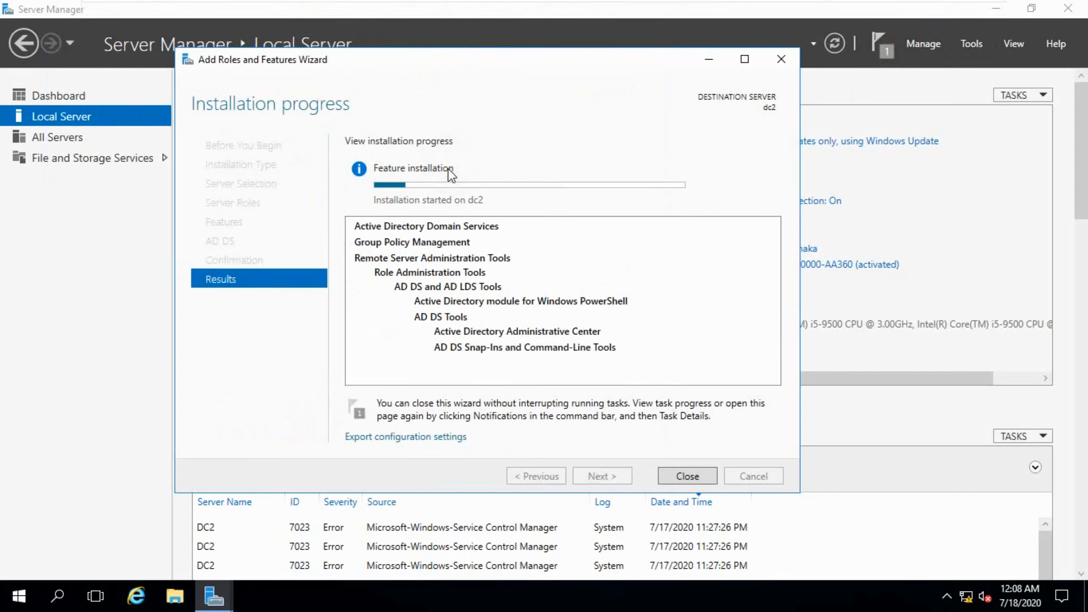
pyautogui.moveTo(814, 4)
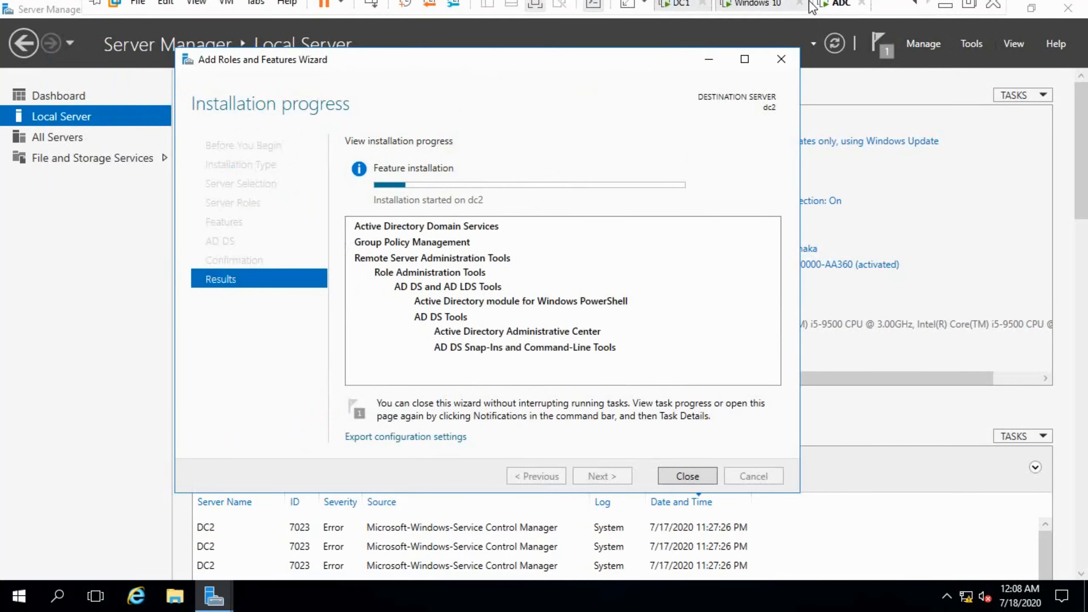
pyautogui.click(973, 6)
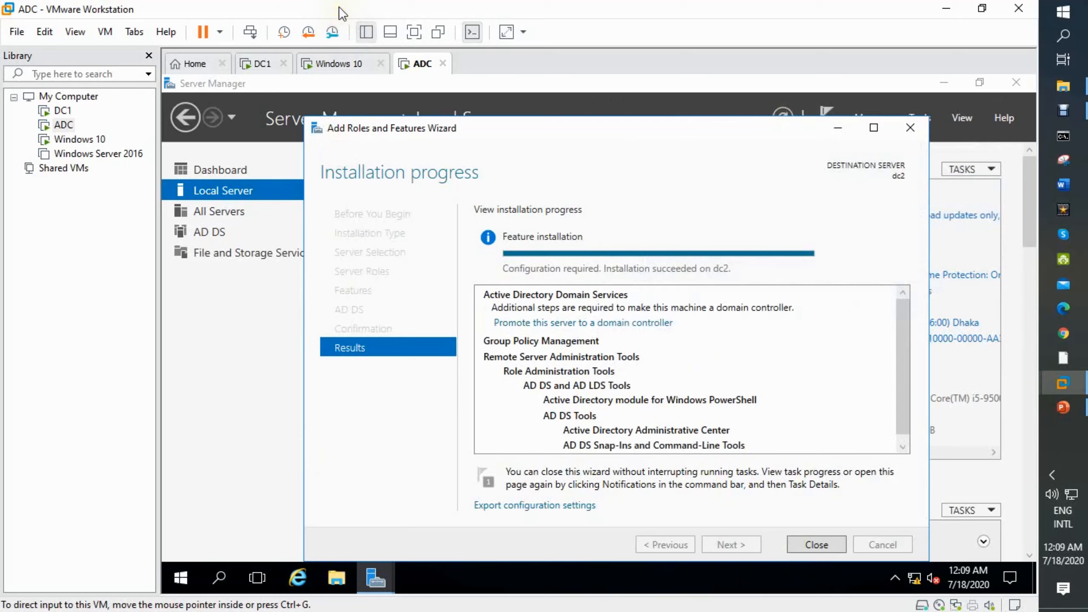
pyautogui.click(415, 38)
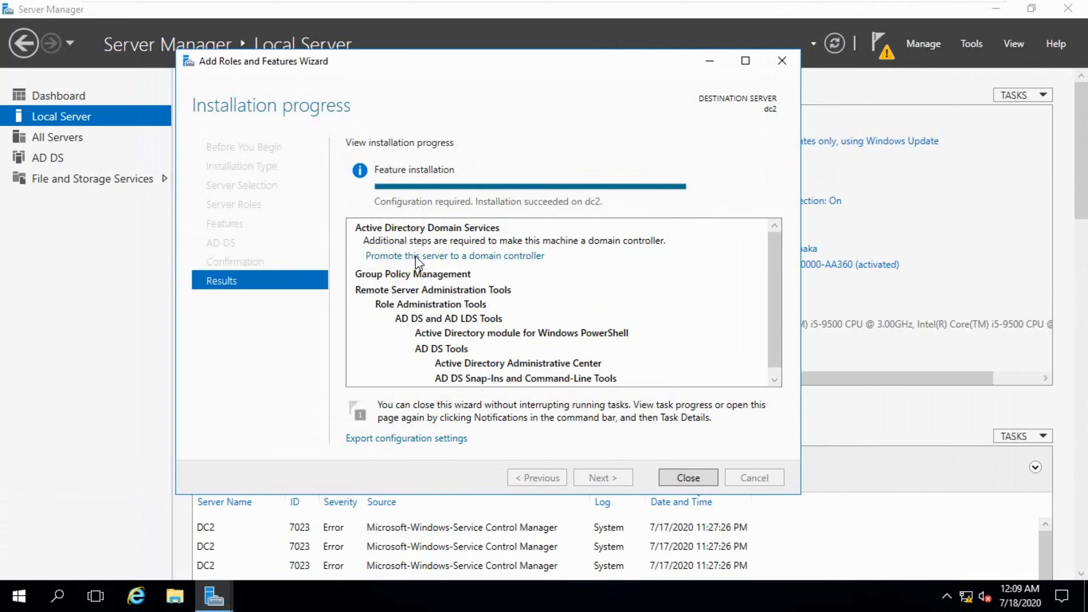
# Step: Launch promotion of dc2 to a domain controller and open the deployment credentials prompt
pyautogui.click(458, 258)
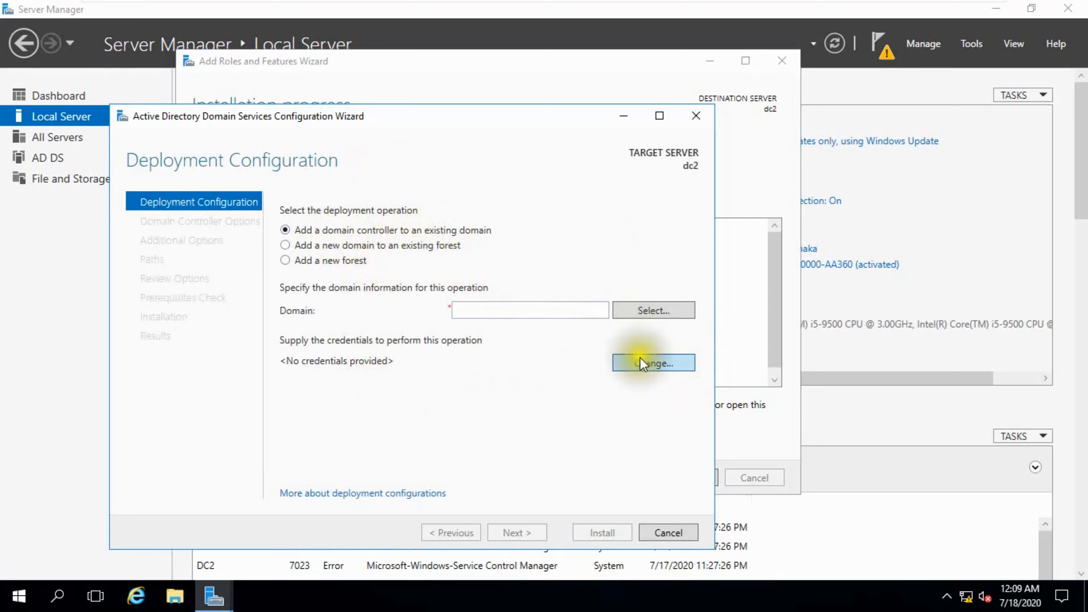
pyautogui.click(654, 363)
pyautogui.click(468, 322)
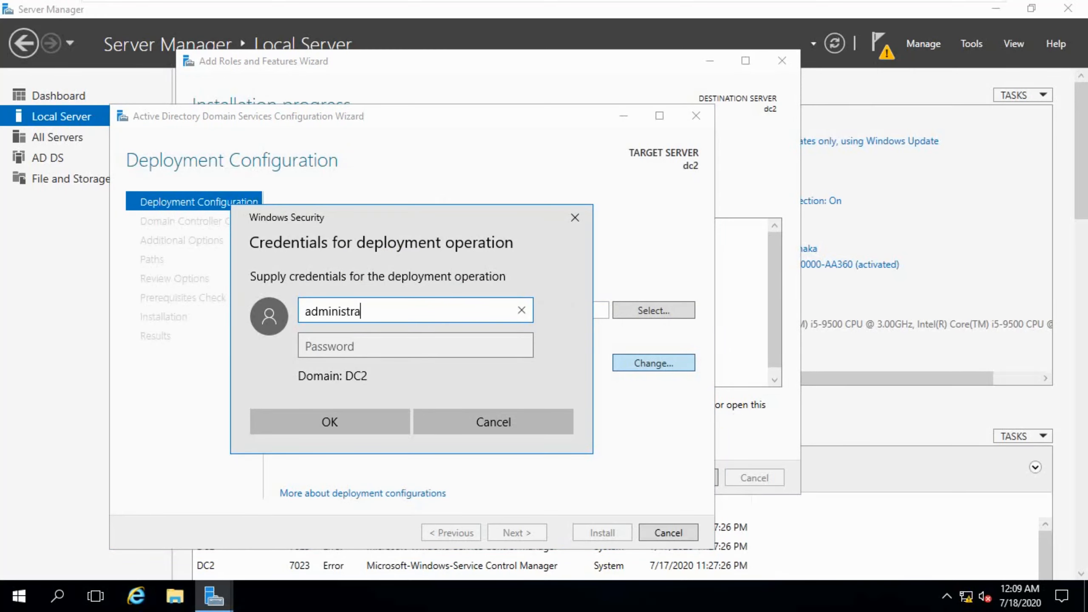
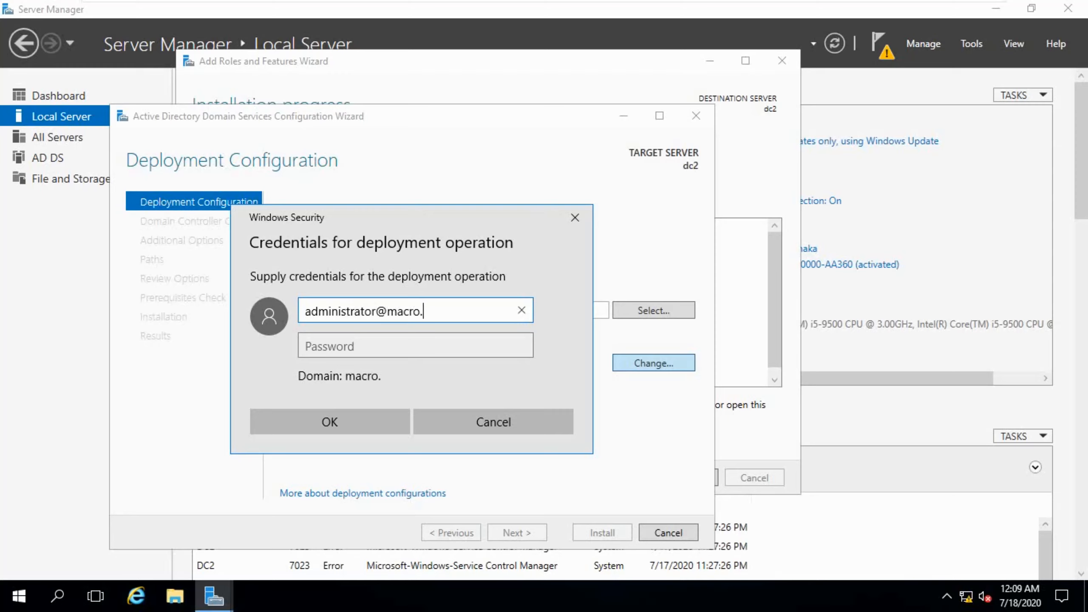
# Step: Enter the macro.com domain administrator account and its password, then browse the forest's domains
pyautogui.press('Tab')
pyautogui.write('**********')
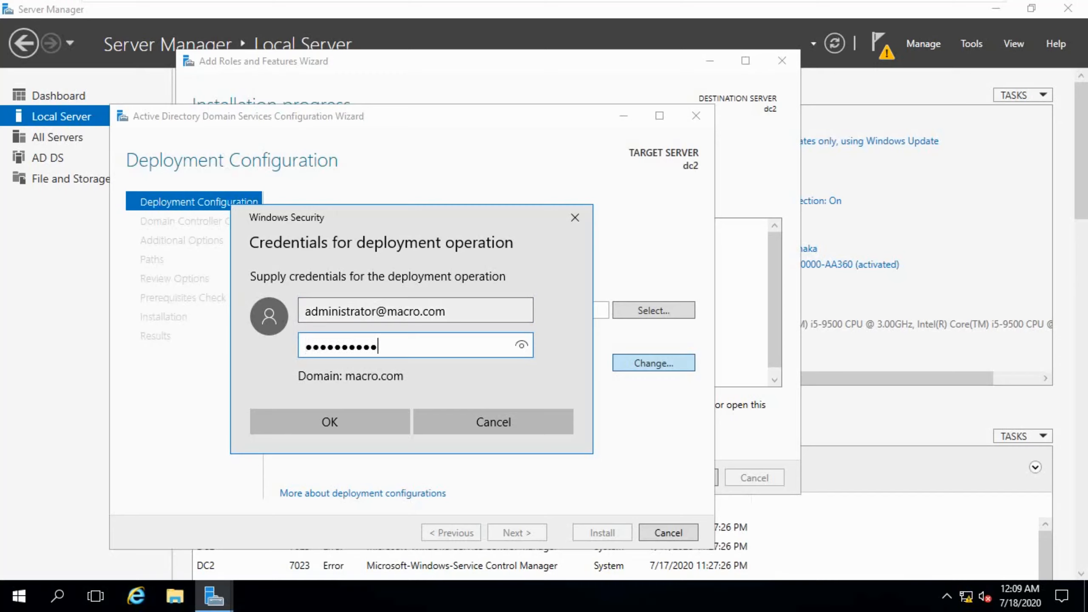
pyautogui.click(390, 422)
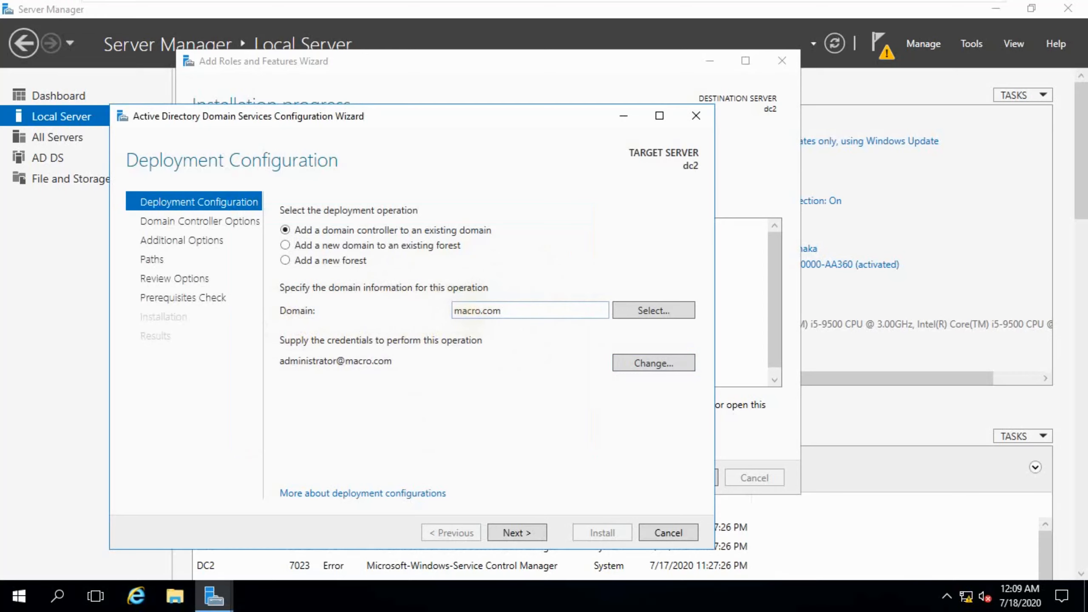
pyautogui.click(619, 309)
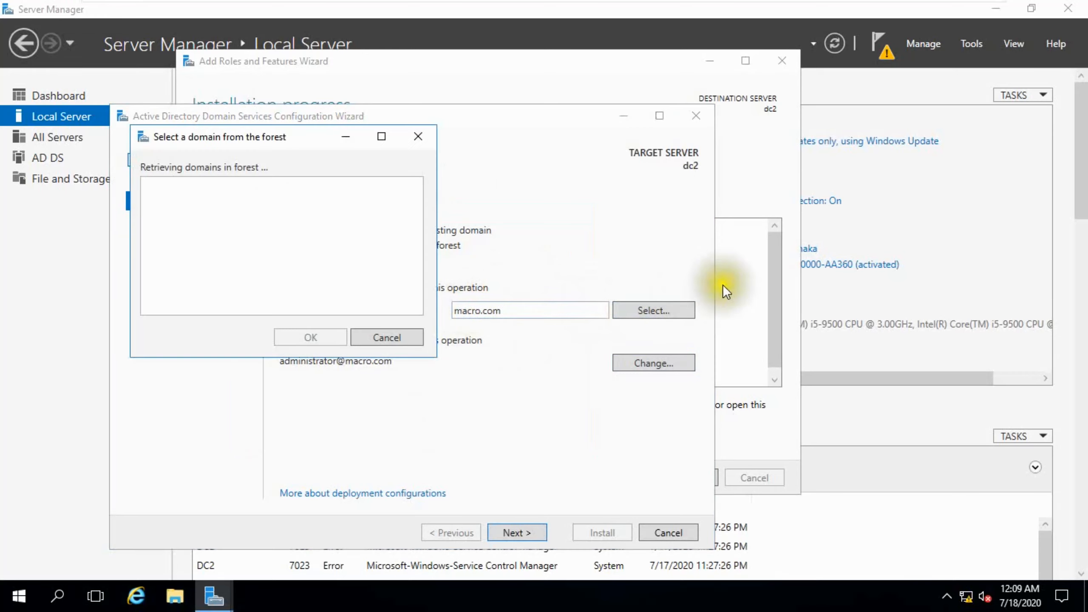
# Step: Pick macro.com as the domain, check dc1's Local Server page, then return to dc2's wizard
pyautogui.click(172, 198)
pyautogui.click(299, 341)
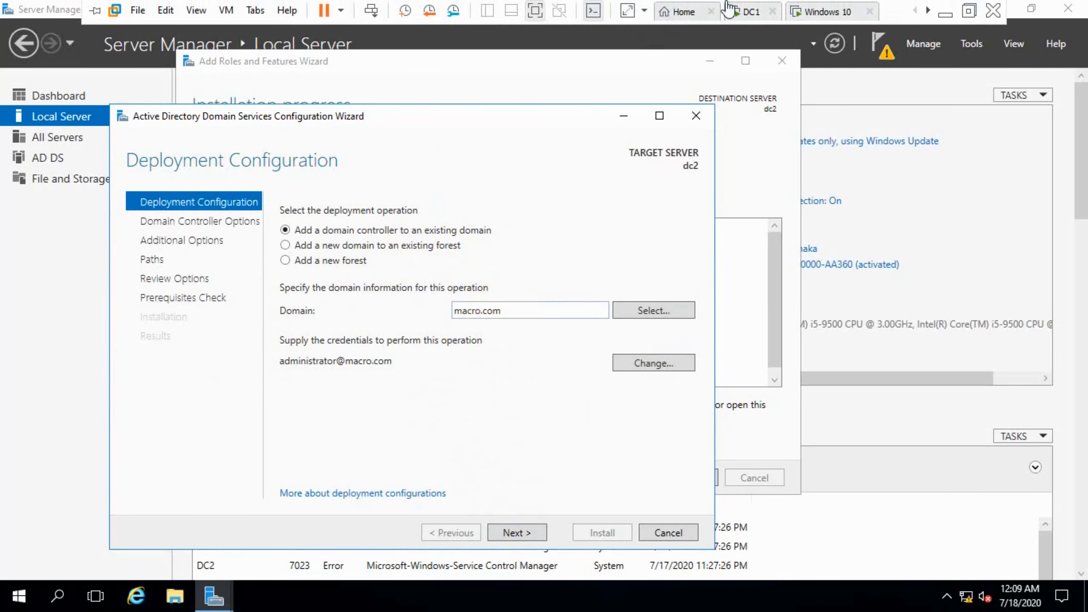
pyautogui.click(748, 11)
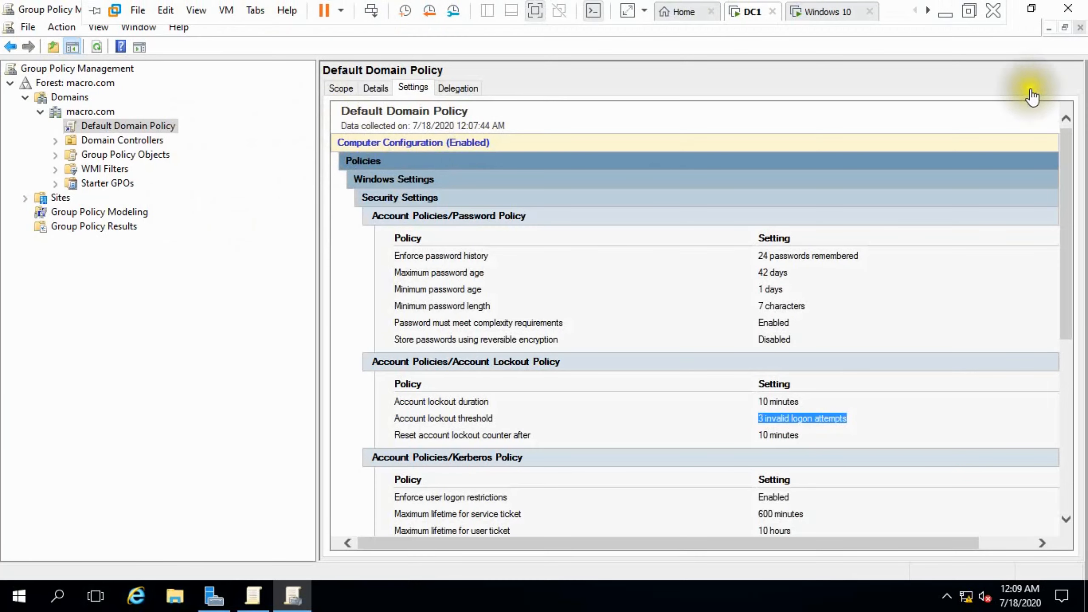
pyautogui.click(1048, 28)
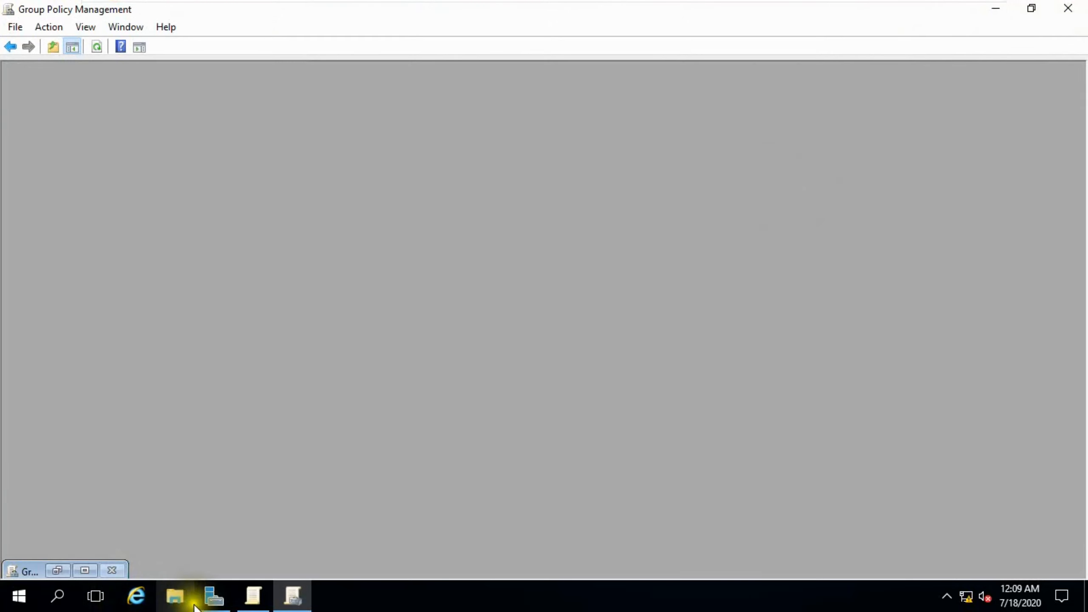
pyautogui.click(214, 596)
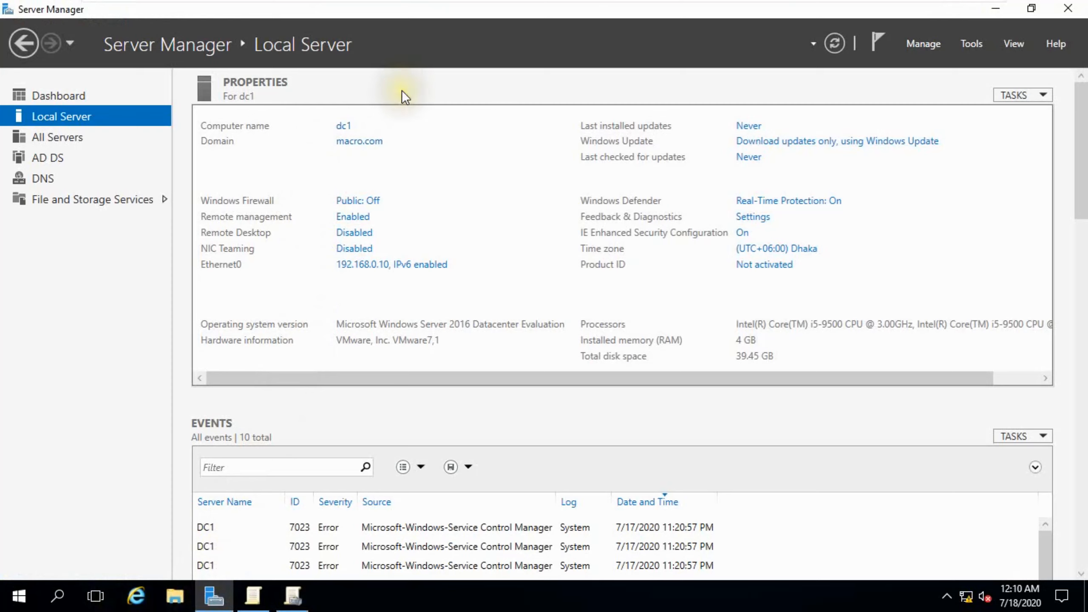
pyautogui.moveTo(827, 5)
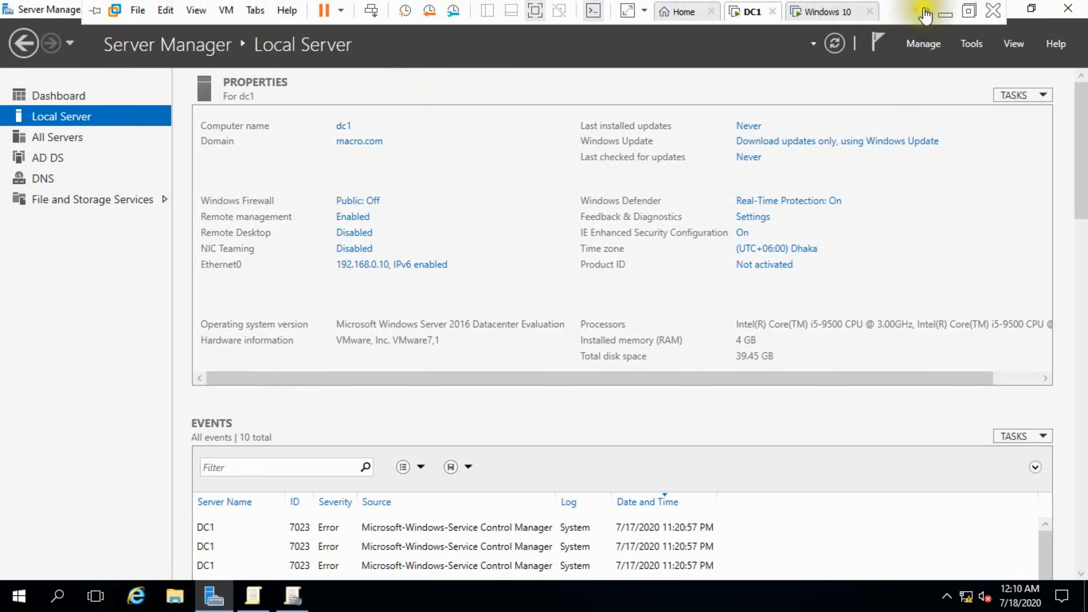
pyautogui.click(927, 10)
pyautogui.click(841, 11)
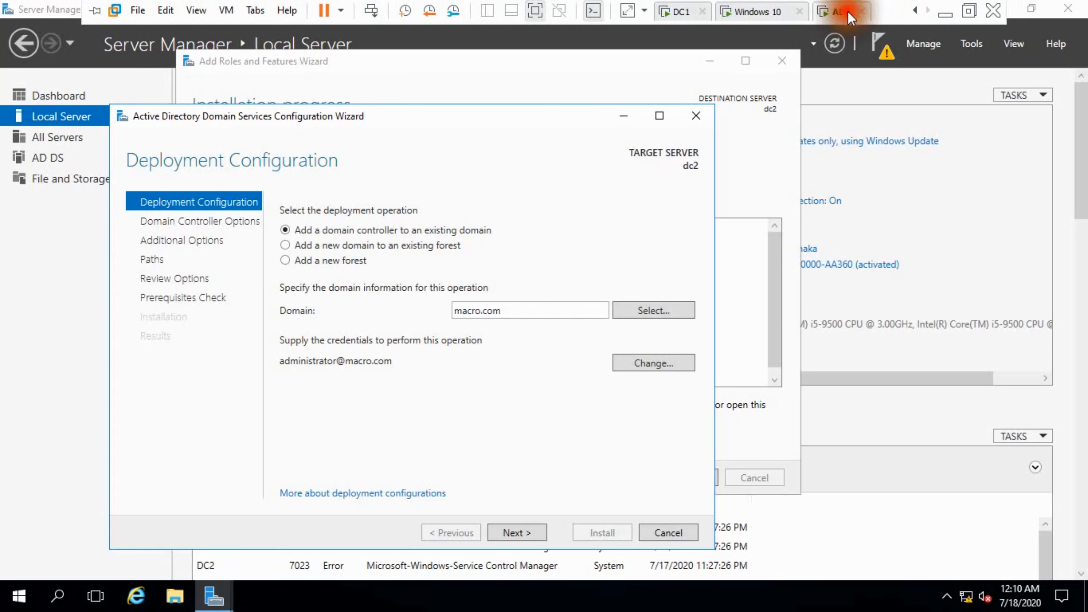
# Step: Keep DNS server and Global Catalog checked, and set and confirm the Directory Services Restore Mode password
pyautogui.click(518, 531)
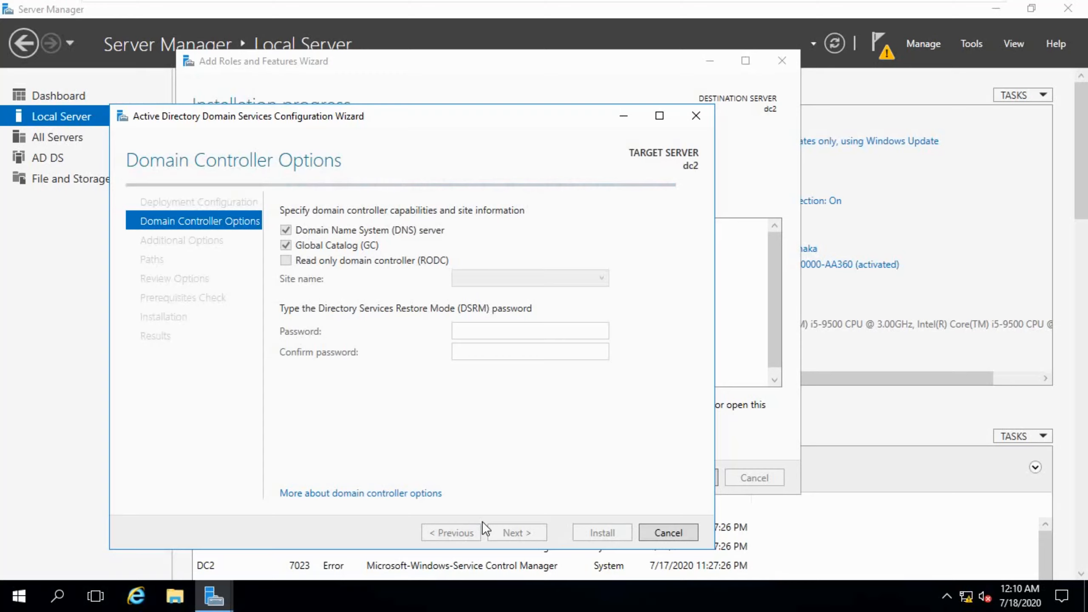
pyautogui.click(517, 112)
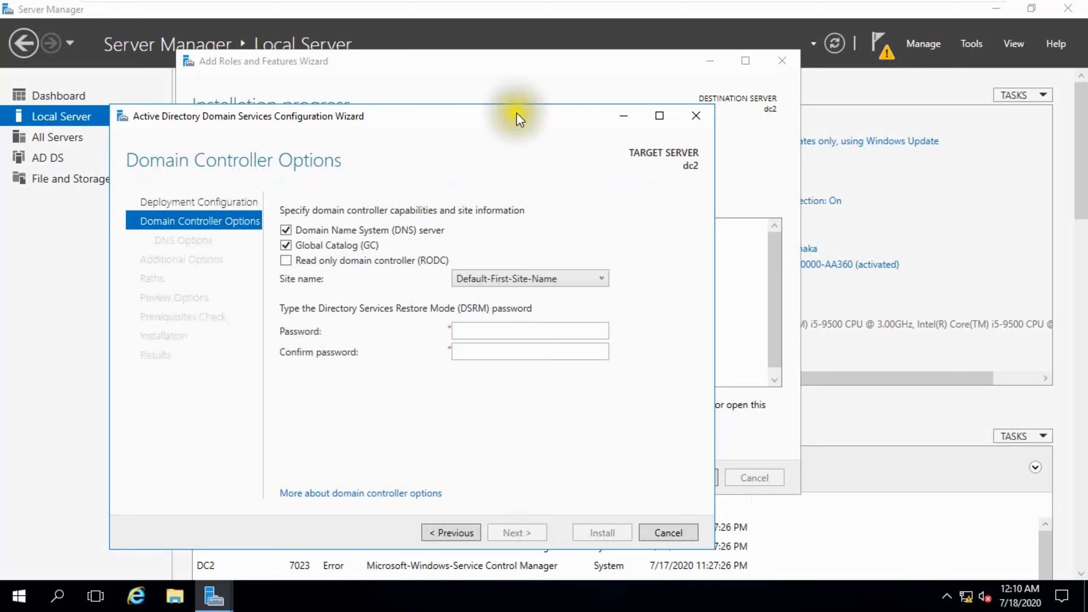
pyautogui.click(491, 330)
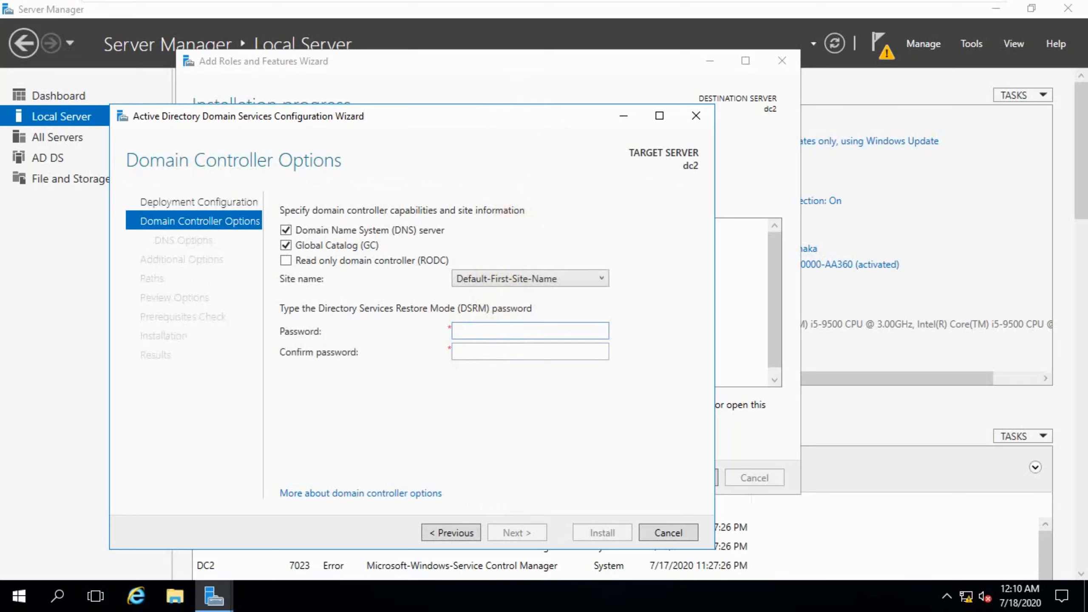
pyautogui.press('super+plus')
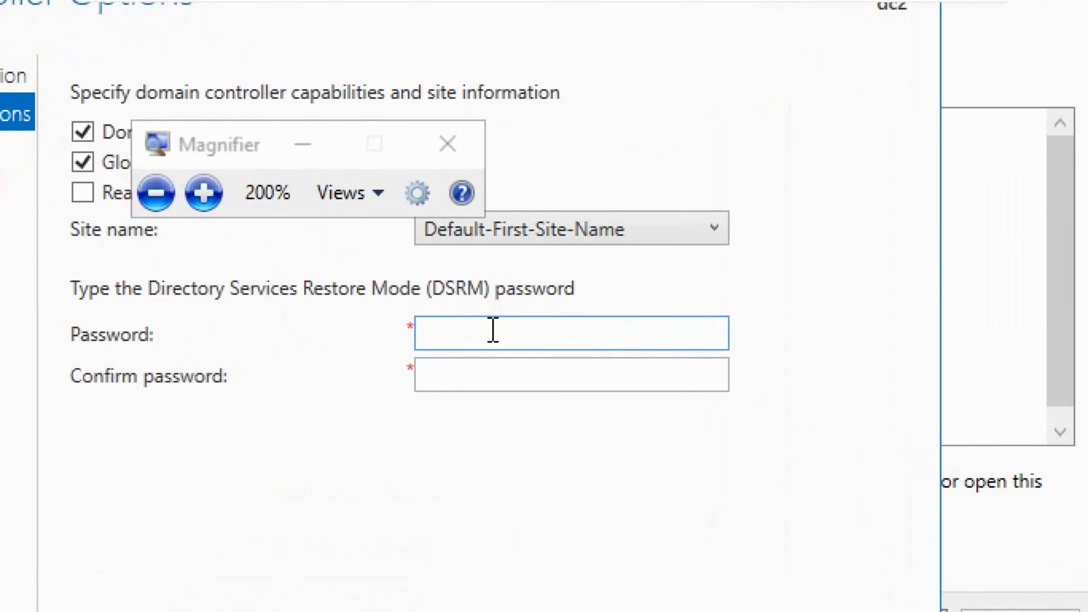
pyautogui.write('P@ssw0rd123')
pyautogui.press('Tab')
pyautogui.write('P@ssw0rd123')
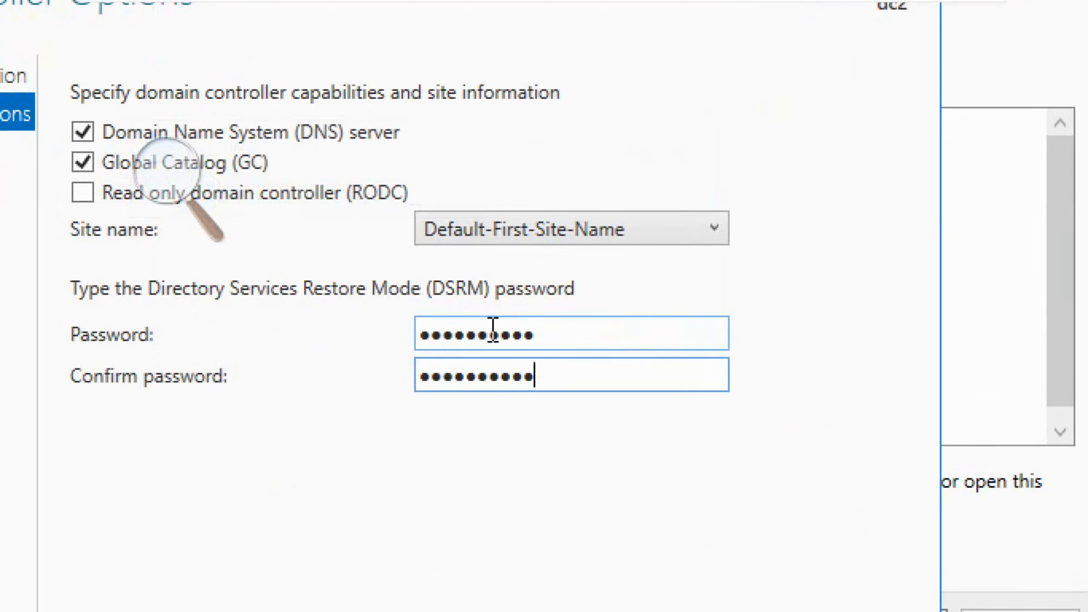
pyautogui.press('Return')
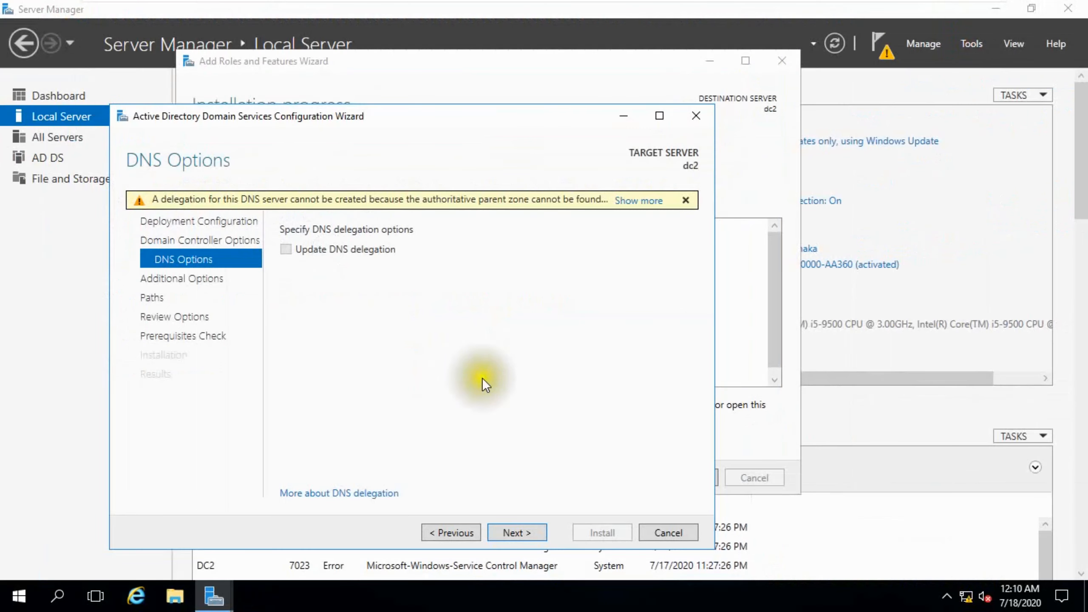
# Step: Replicate from dc1.macro.com, keep the default paths, and run the prerequisites check
pyautogui.click(497, 532)
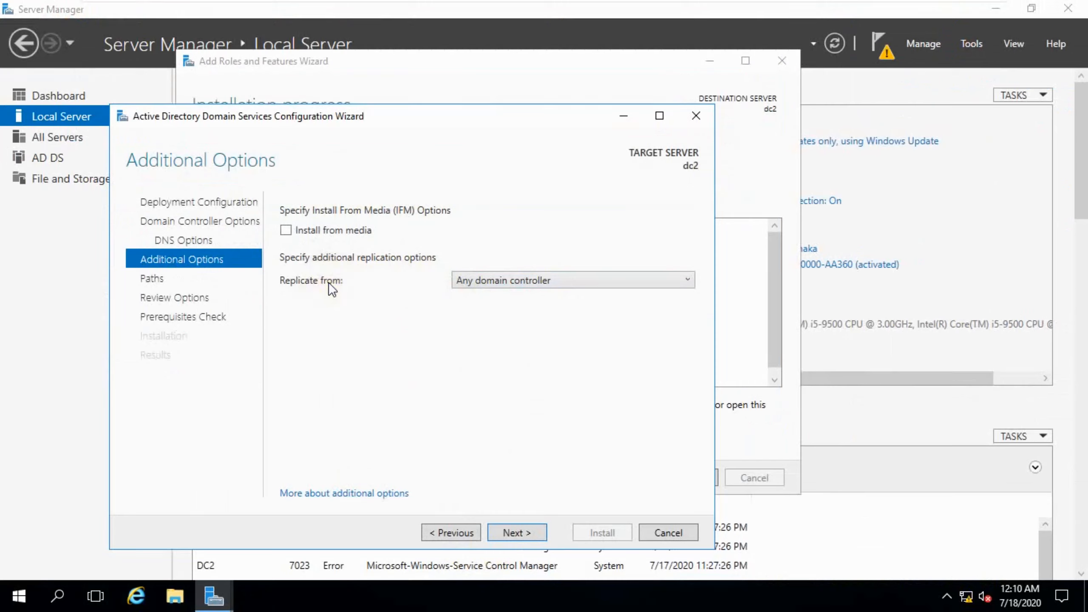
pyautogui.click(636, 281)
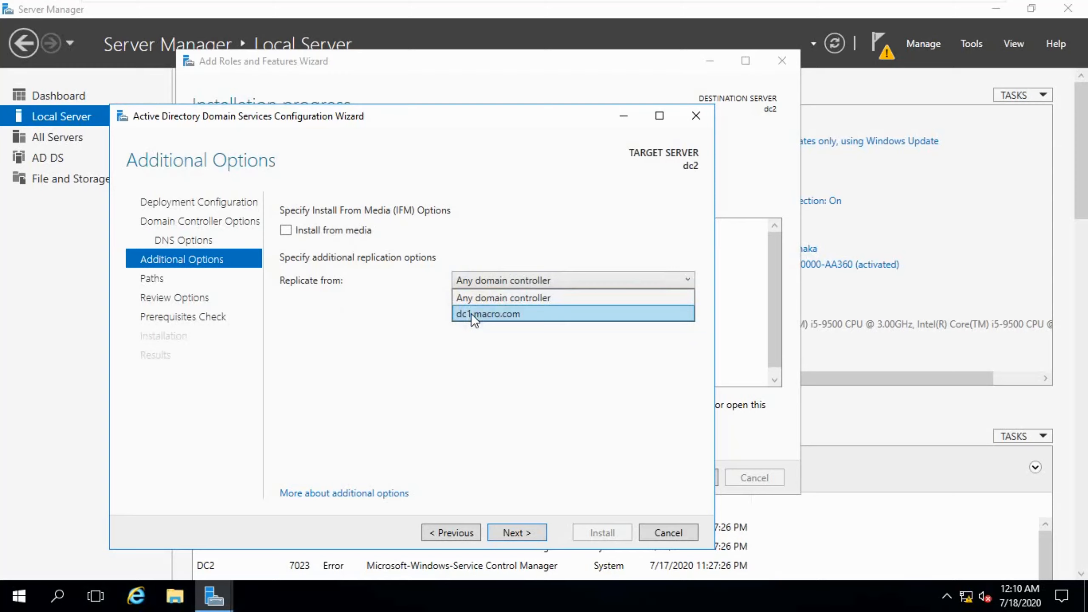
pyautogui.click(493, 314)
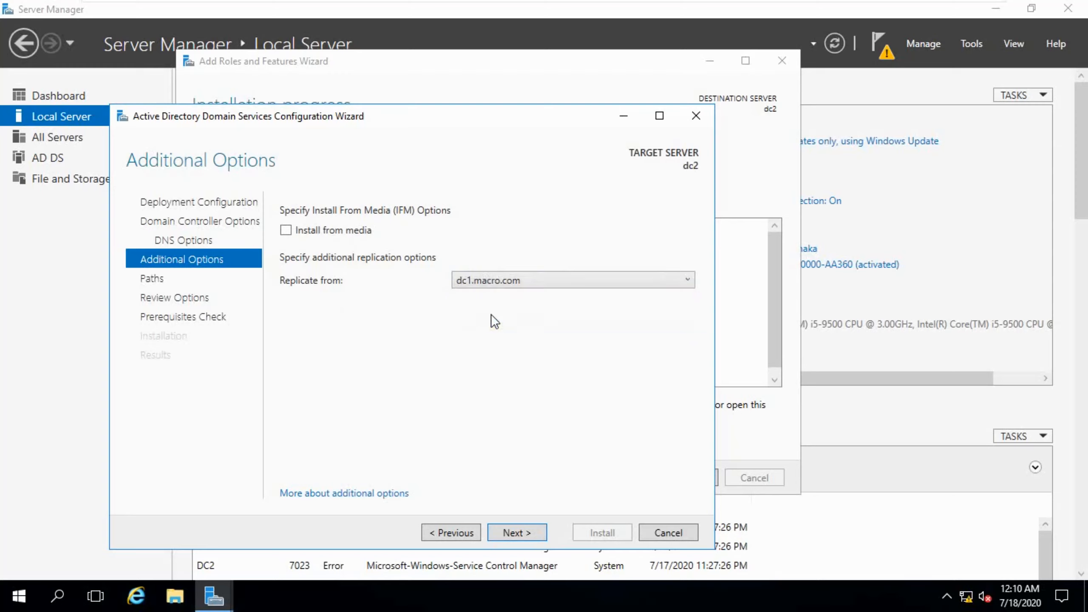
pyautogui.click(519, 528)
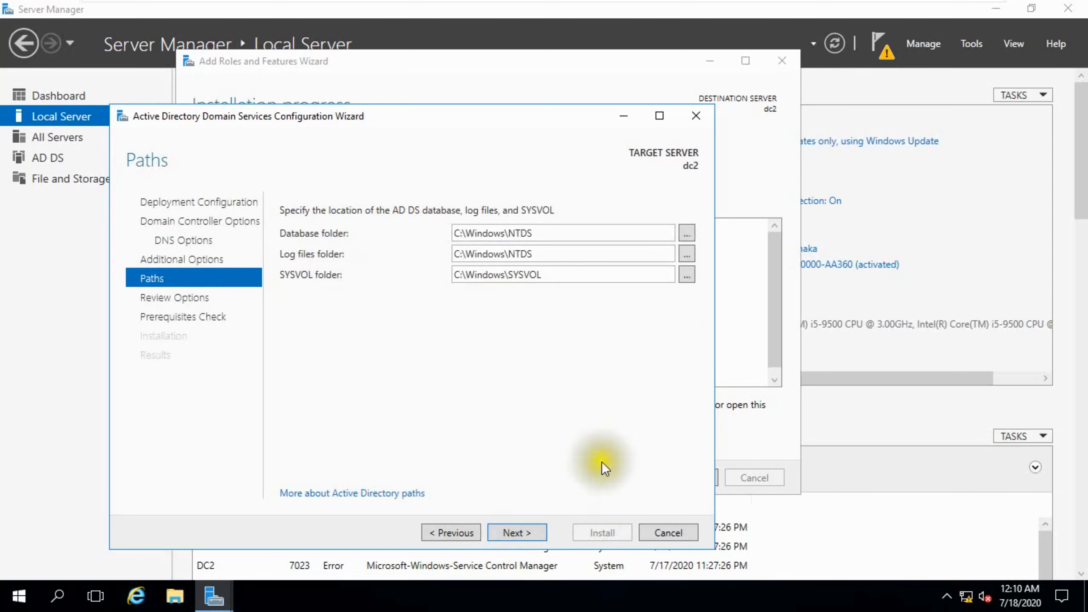
pyautogui.click(524, 525)
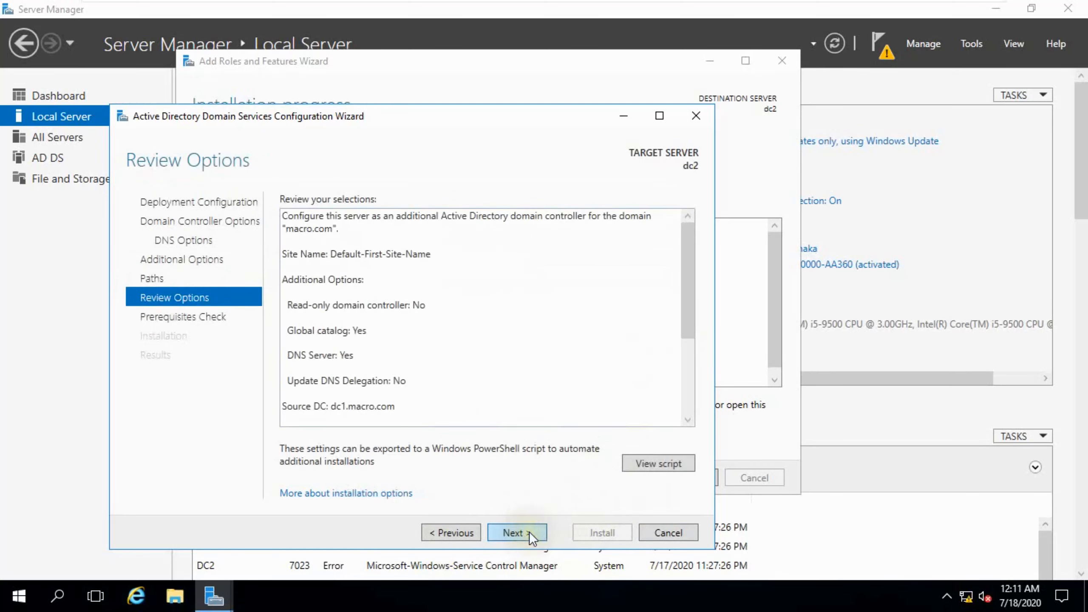
pyautogui.click(516, 532)
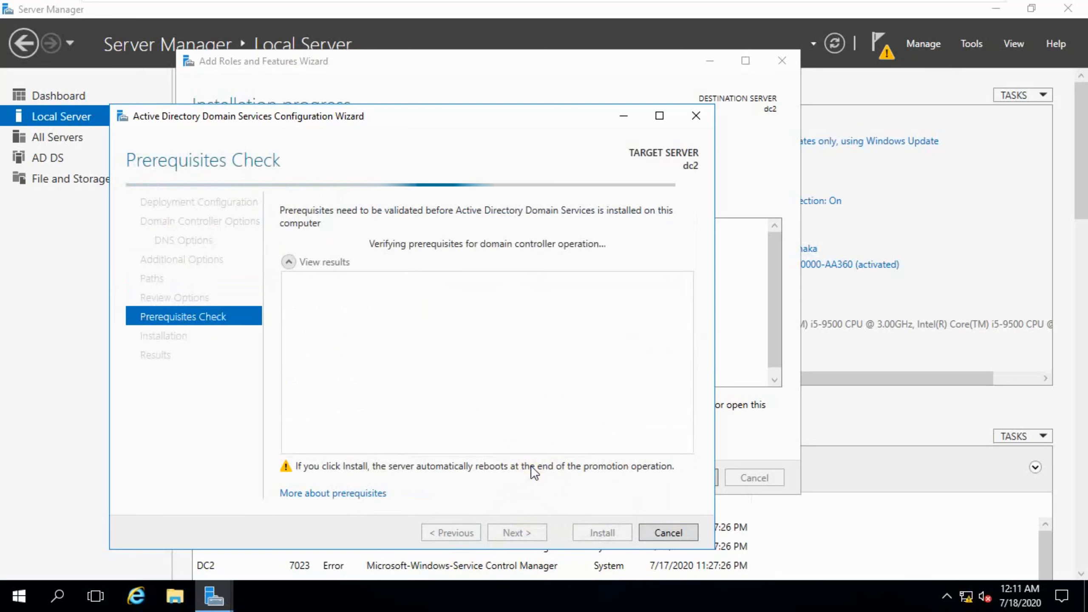
pyautogui.press('super+plus')
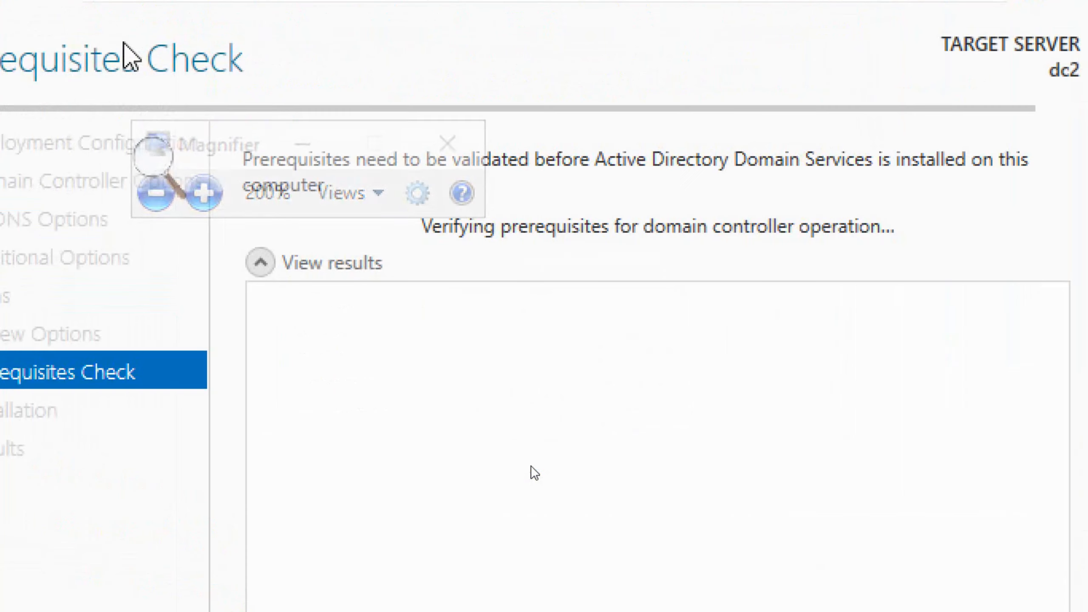
pyautogui.press('super+Escape')
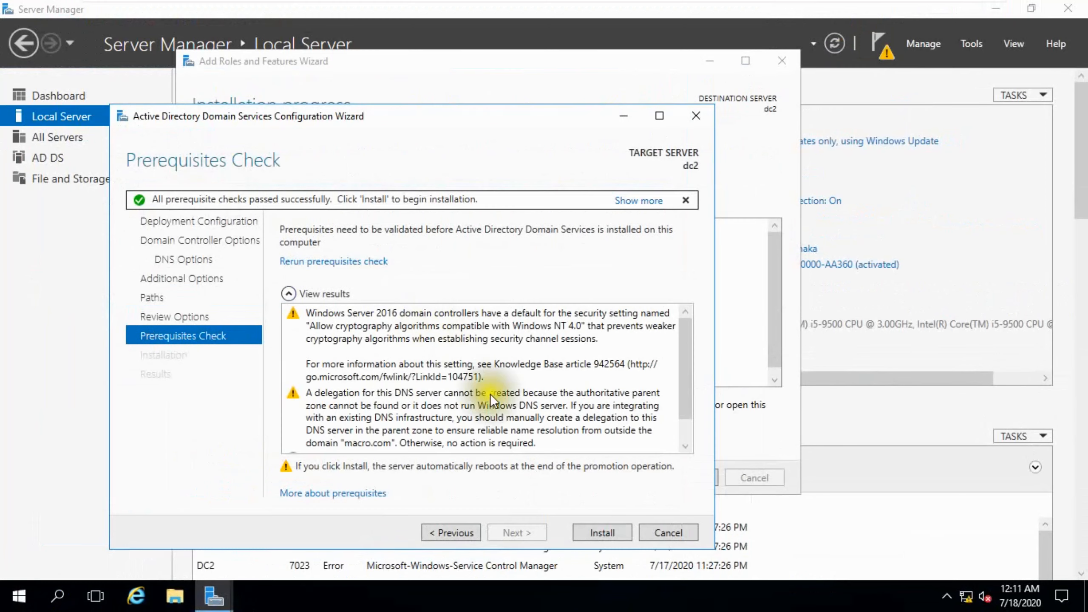
# Step: Begin installing dc2 as an additional domain controller from the Prerequisites Check page
pyautogui.click(613, 534)
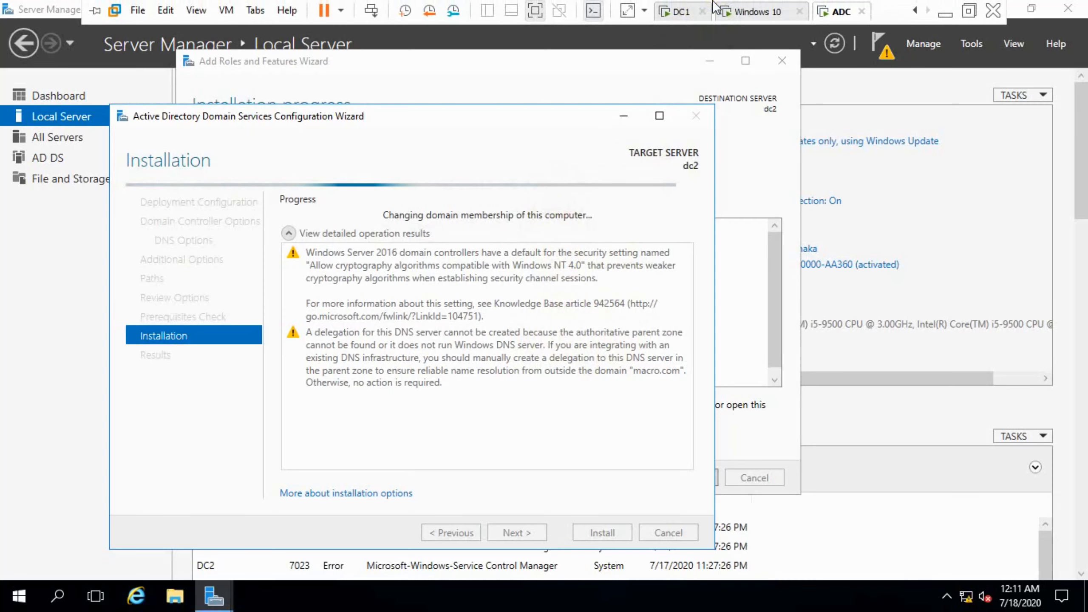
# Step: On the dc1 VM, launch Windows PowerShell as administrator, centre its window, and begin typing a command
pyautogui.click(681, 12)
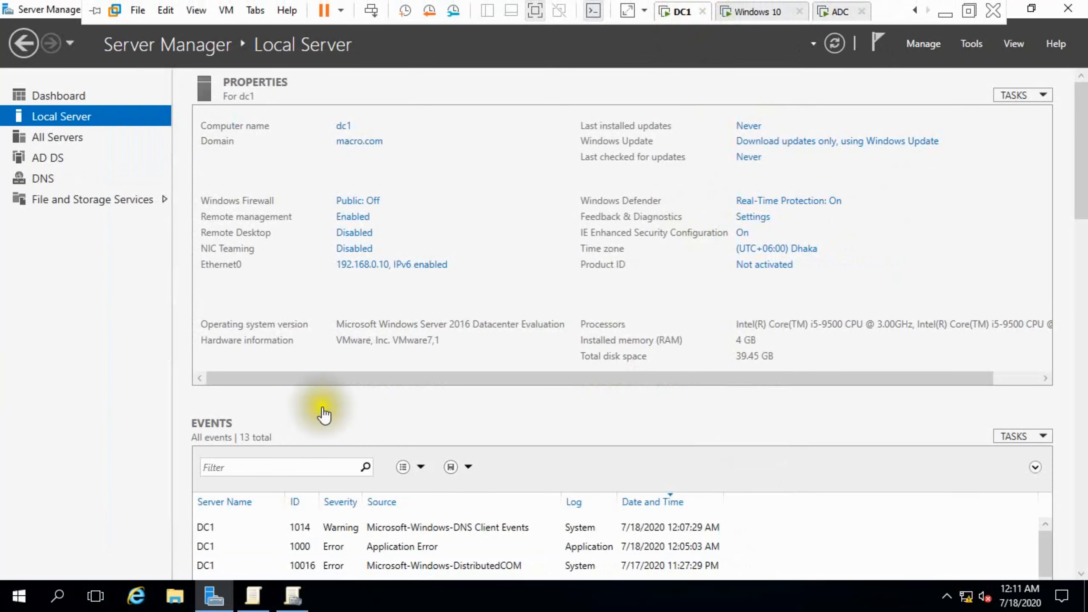
pyautogui.click(17, 597)
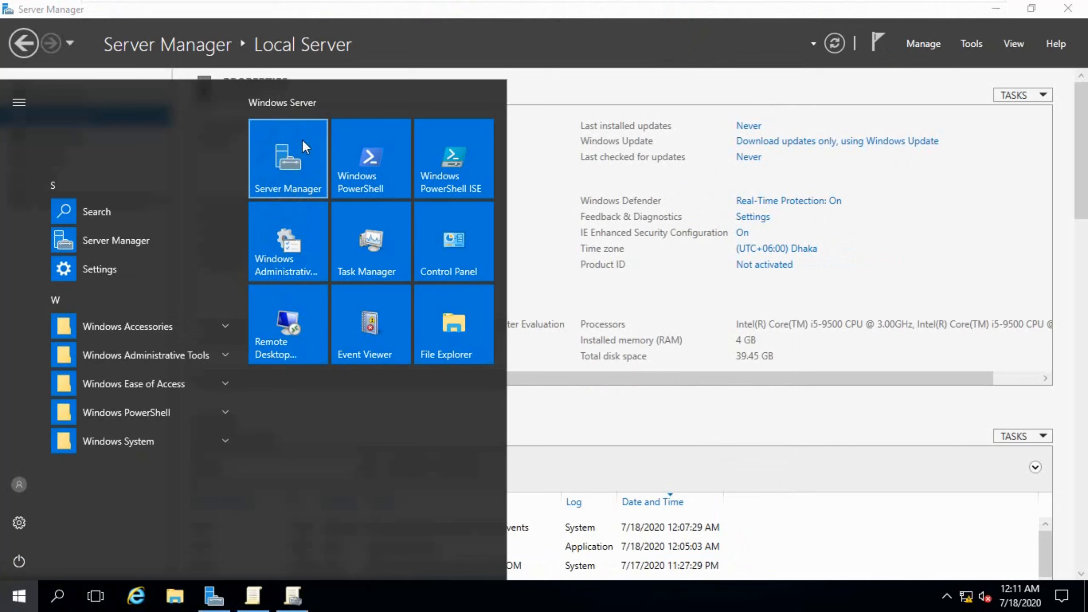
pyautogui.click(367, 158)
pyautogui.moveTo(343, 13); pyautogui.dragTo(655, 84)
pyautogui.write('user3')
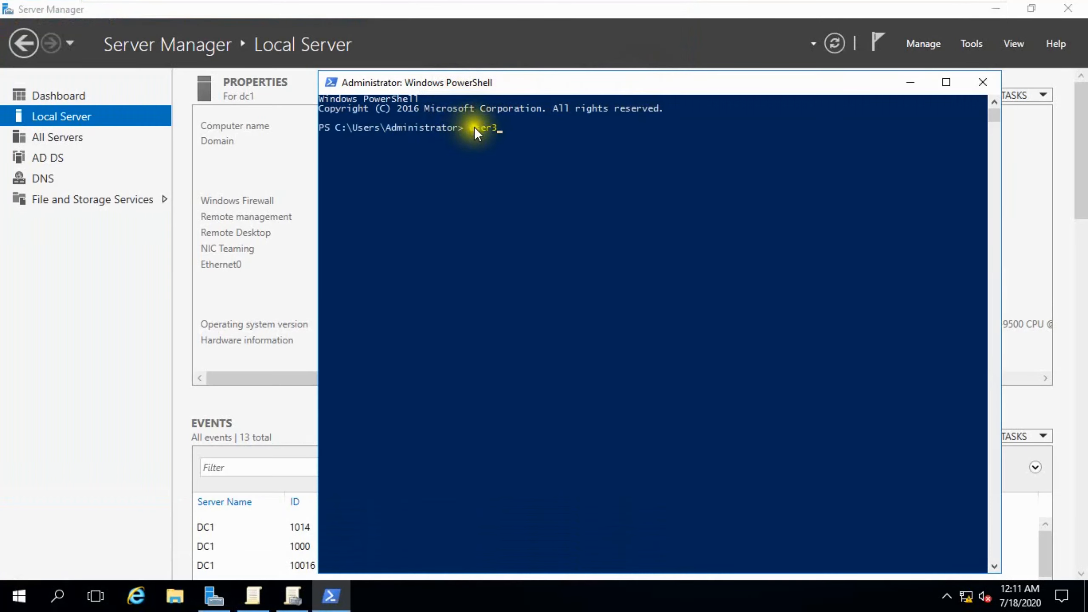